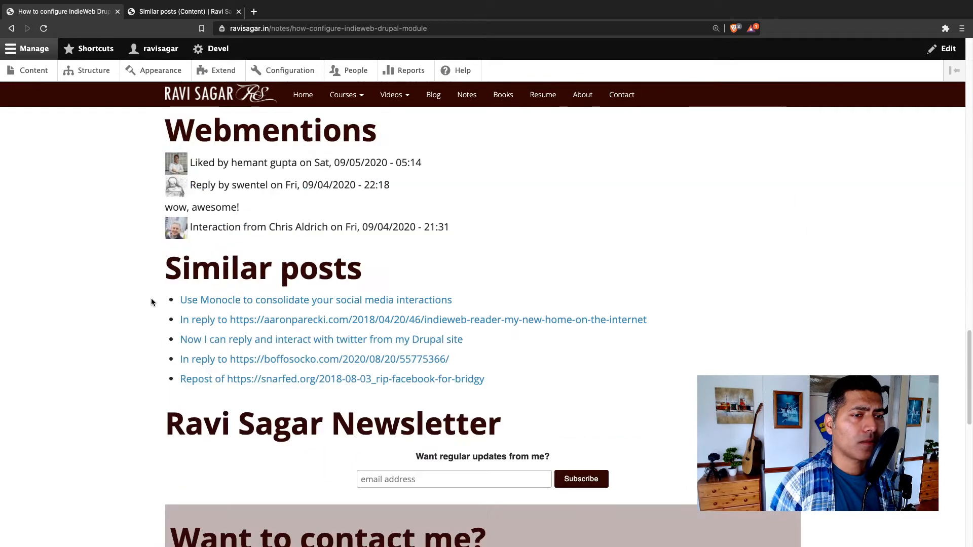
Examine the Similar posts list on the IndieWeb module note and compare it with the note's topic terms Indieweb and Drupal 8.
drag(166, 264, 529, 383)
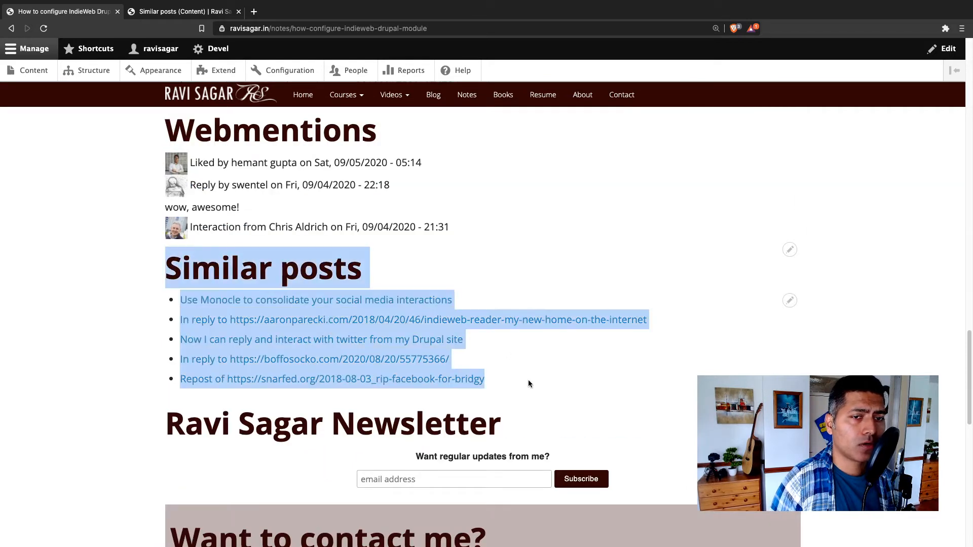
click(71, 331)
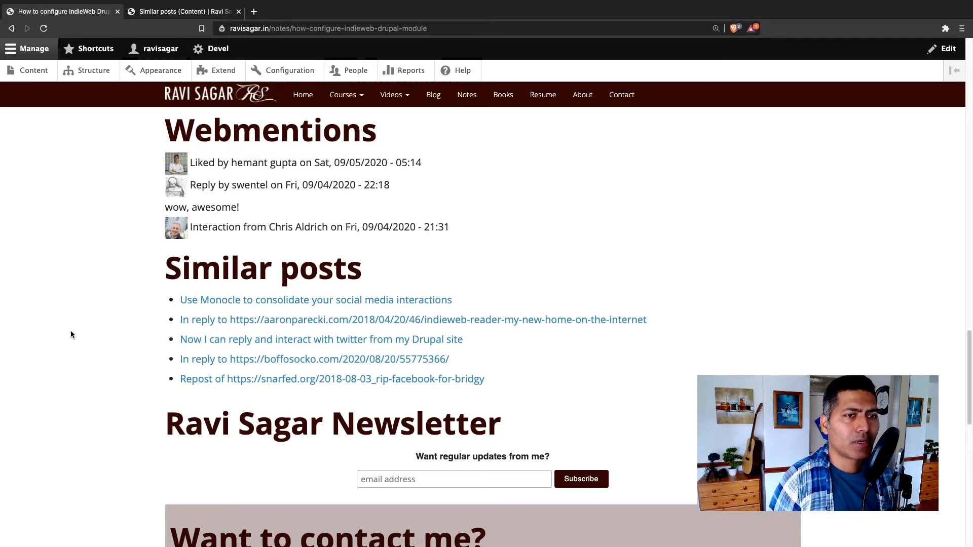
scroll(205, 284, up, 15)
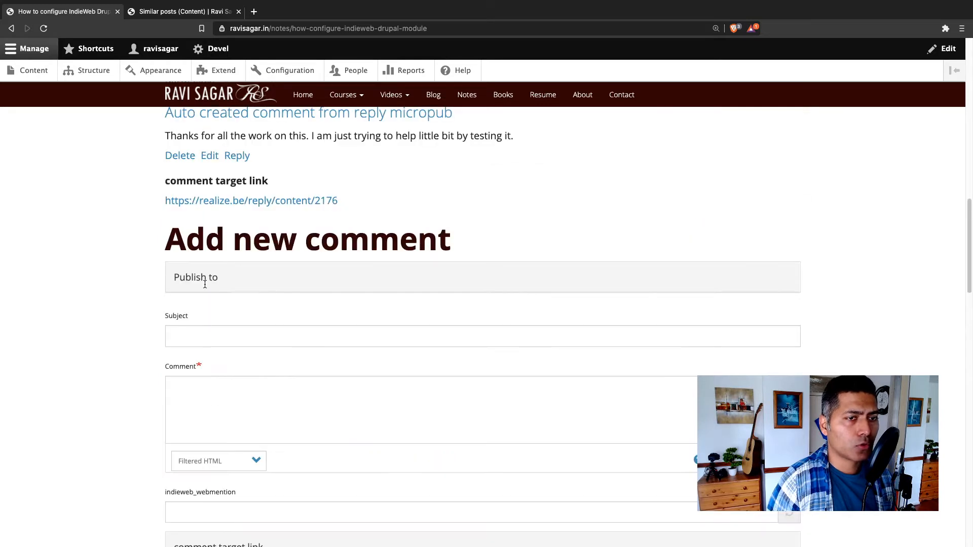
scroll(204, 284, up, 8)
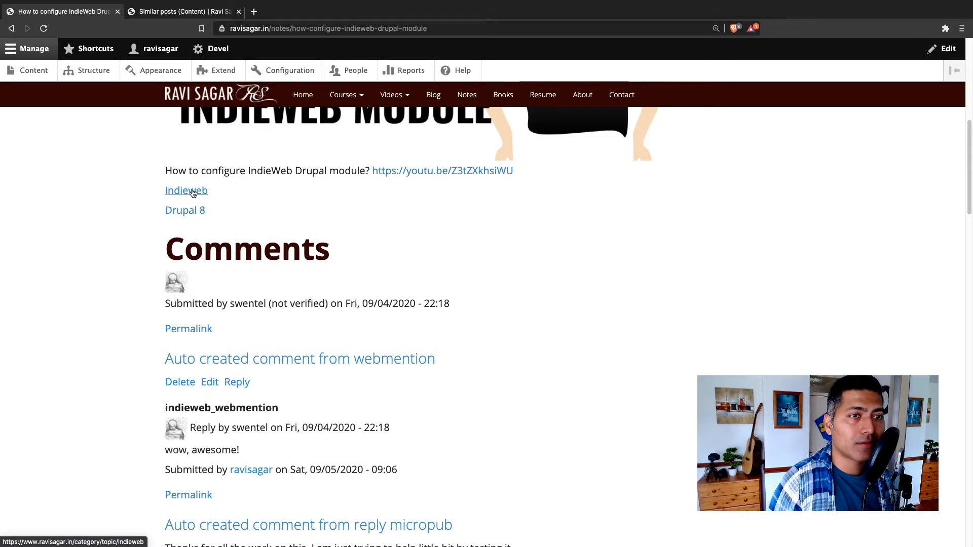
scroll(192, 223, down, 5)
scroll(192, 232, down, 15)
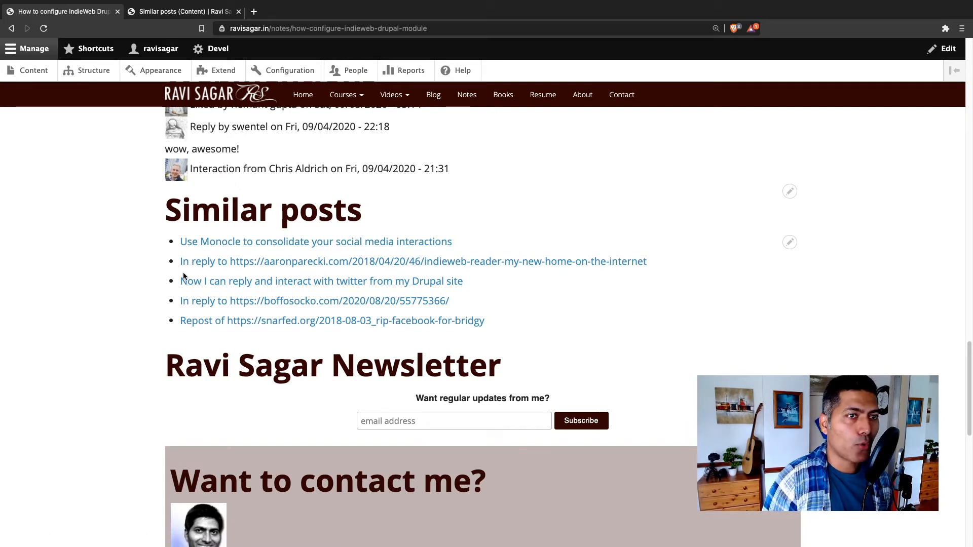
scroll(183, 275, up, 15)
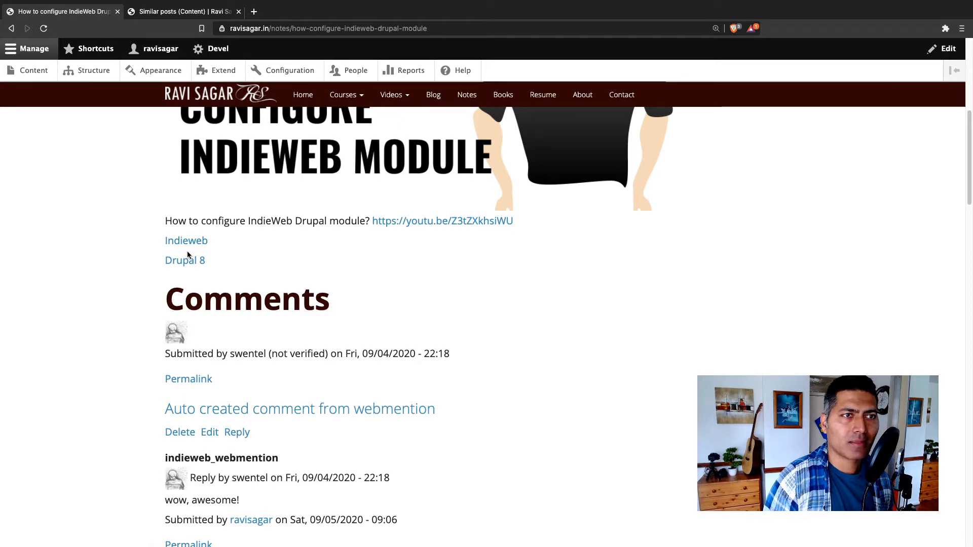
scroll(187, 251, down, 12)
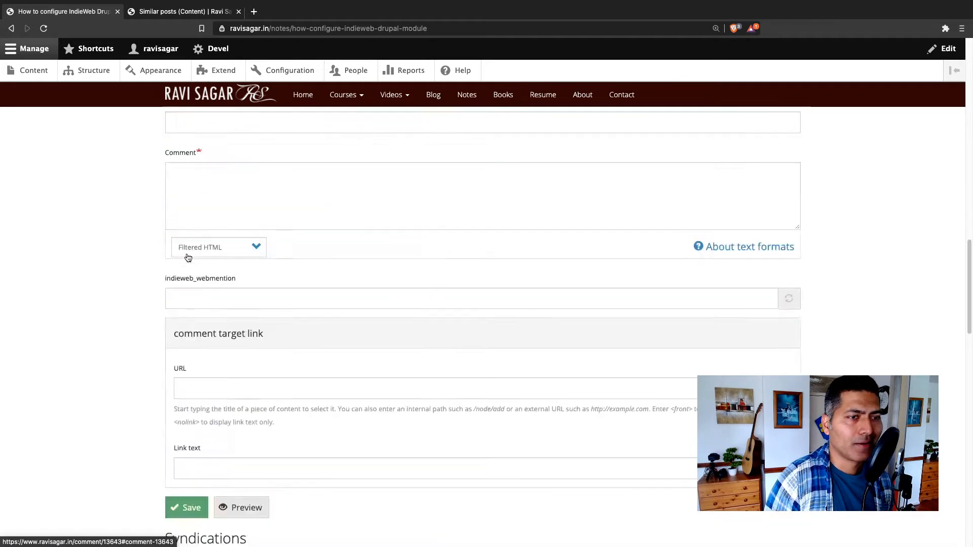
scroll(236, 357, down, 5)
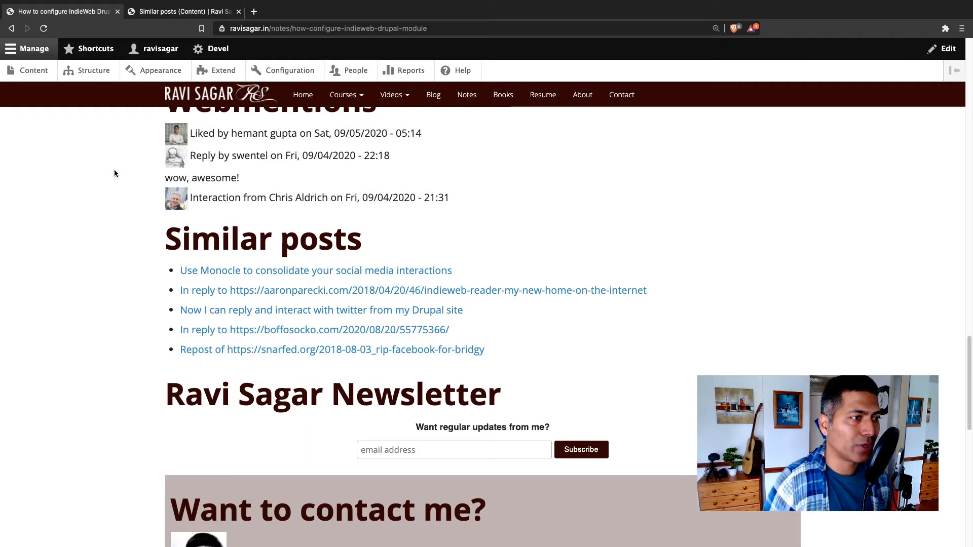
Open the Has taxonomy term ID contextual filter from the advanced settings of the Similar posts view.
click(173, 12)
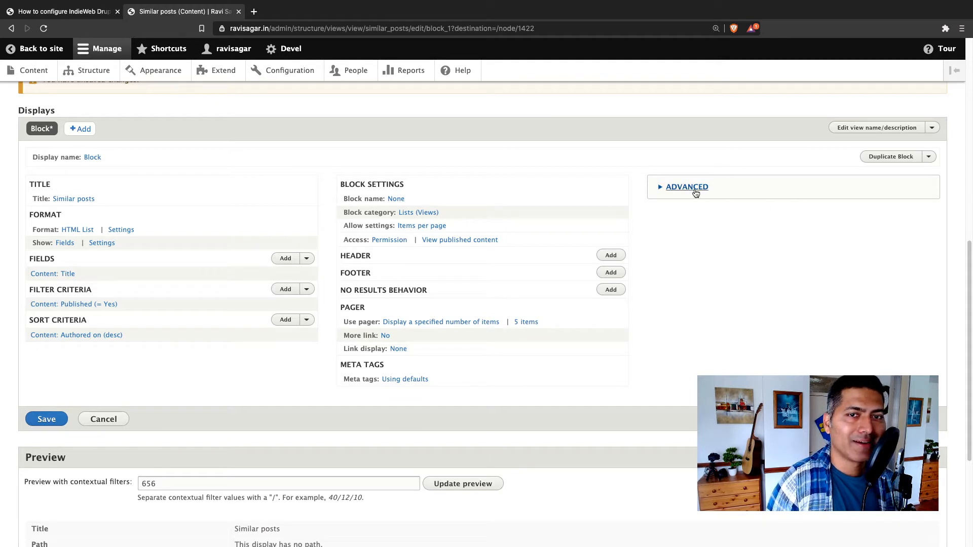
click(694, 190)
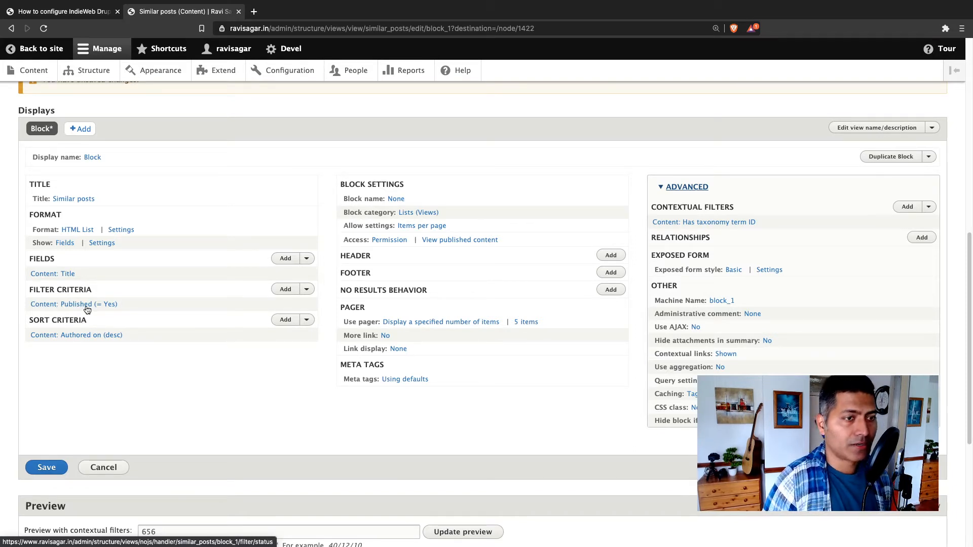
key(super+equal)
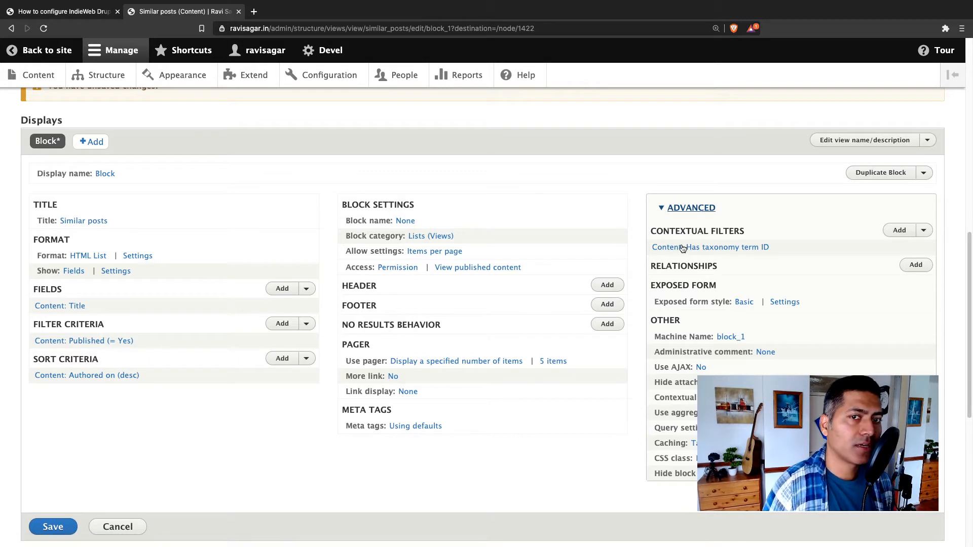
click(704, 248)
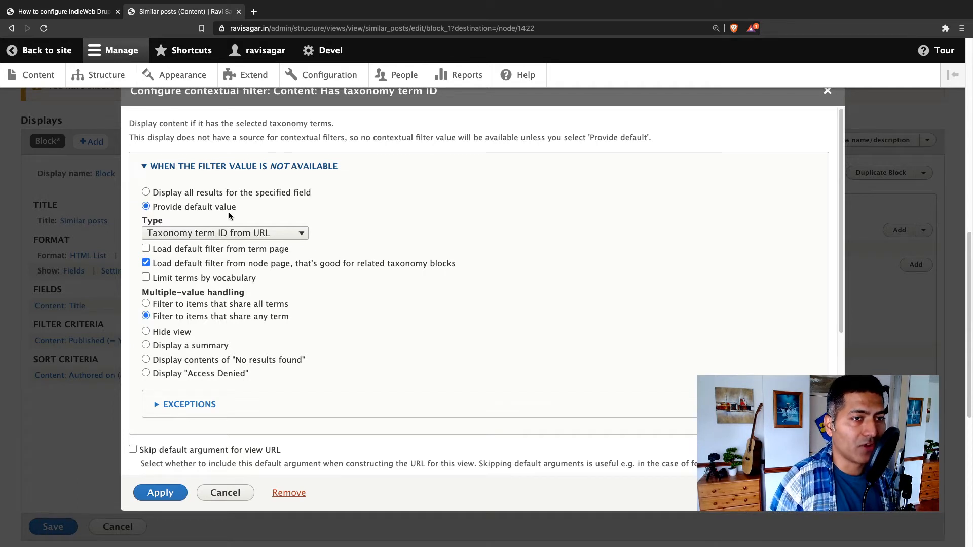
Review the contextual filter's default value type, multiple-value handling, duplicate reduction and additional options, and apply it as configured.
click(293, 237)
click(294, 234)
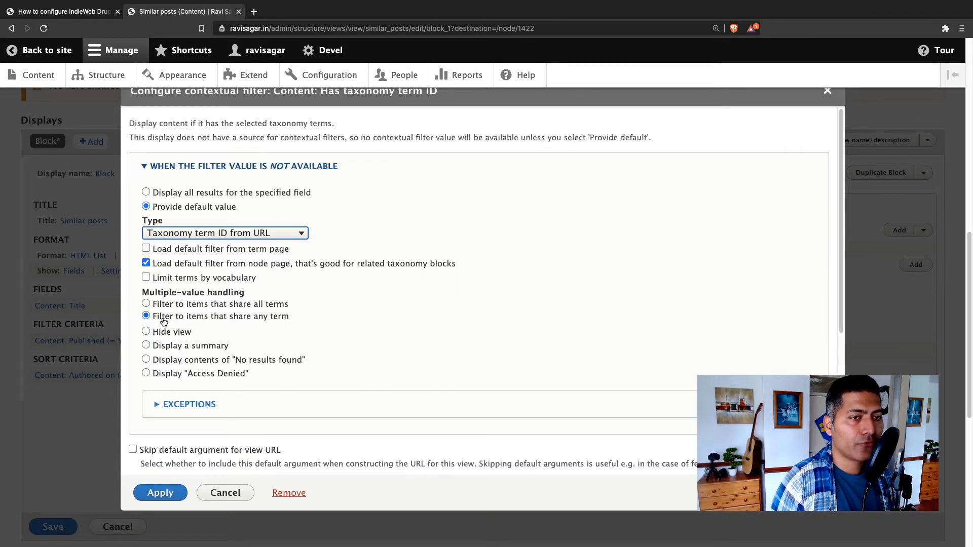
scroll(256, 321, down, 5)
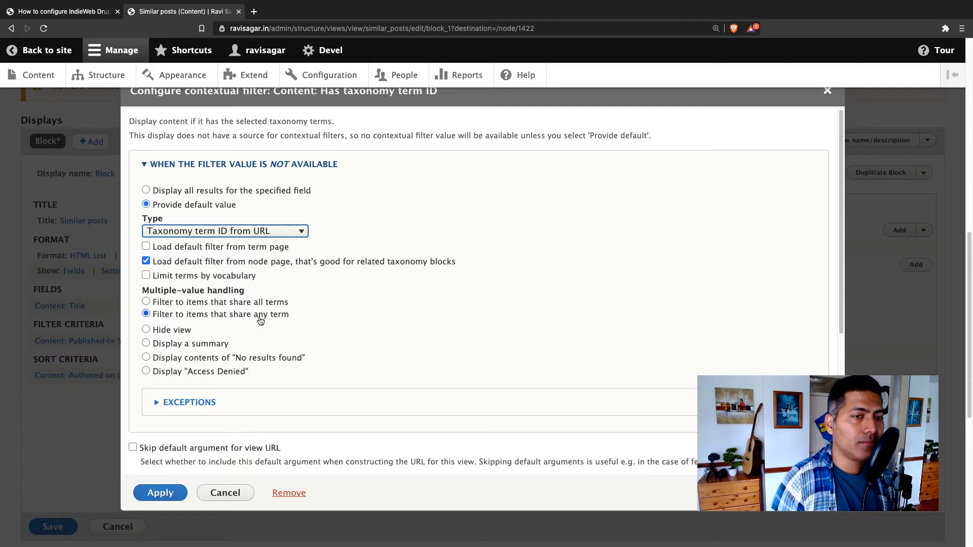
scroll(259, 321, down, 5)
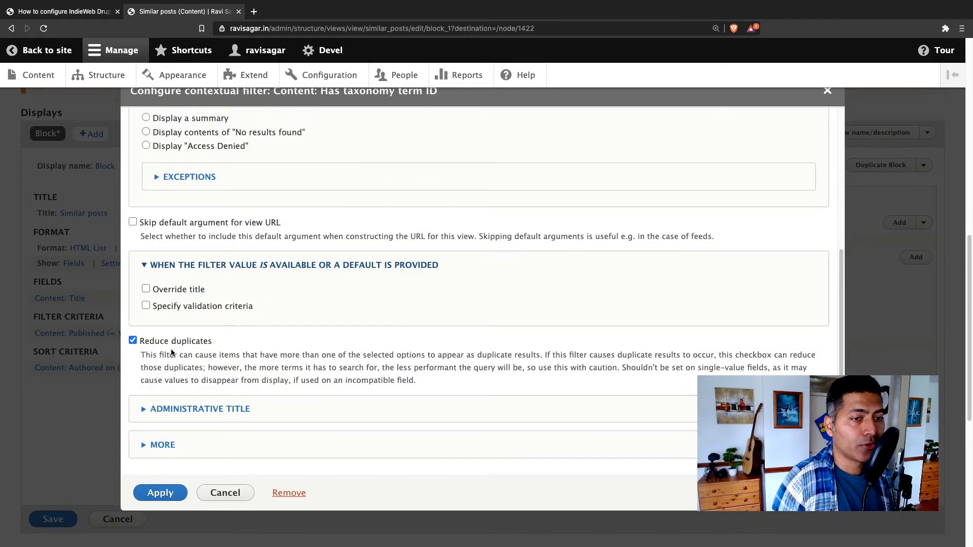
click(159, 446)
scroll(275, 380, down, 4)
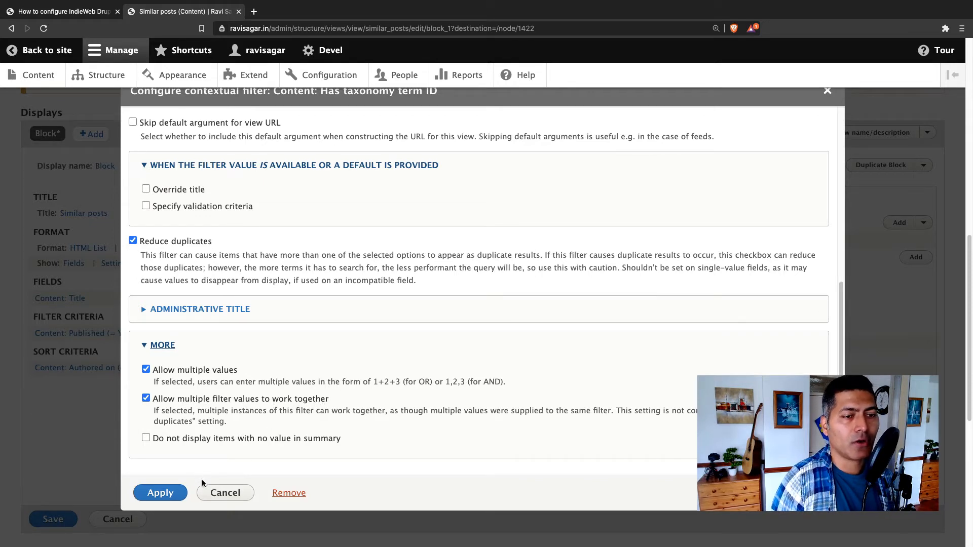
click(164, 495)
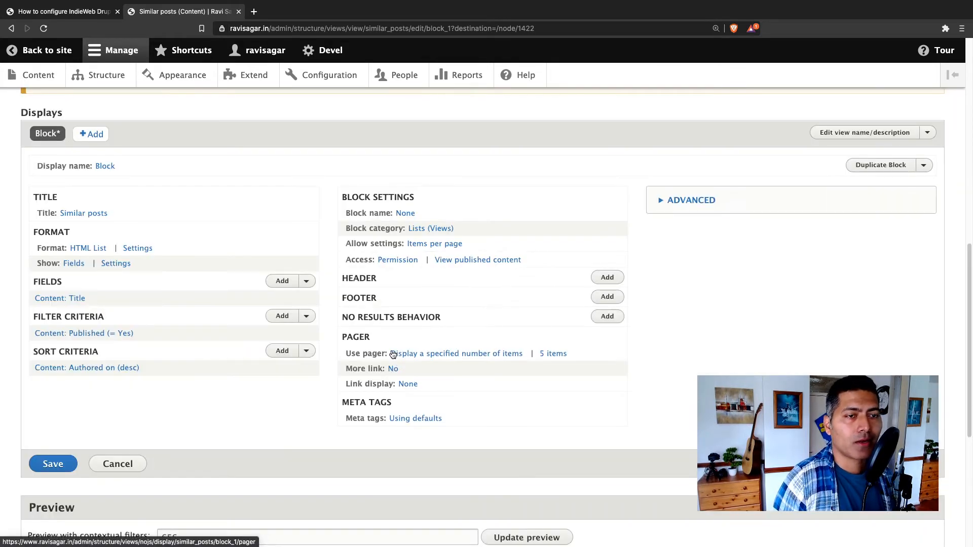
Open the note's Indieweb and Drupal 8 topic pages in separate tabs and check the term ID of each.
scroll(393, 355, down, 5)
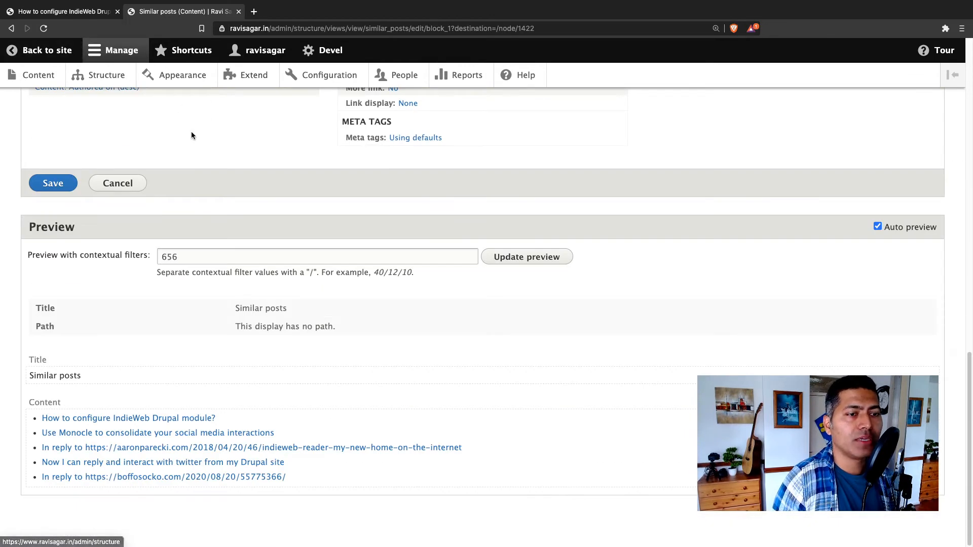
click(58, 15)
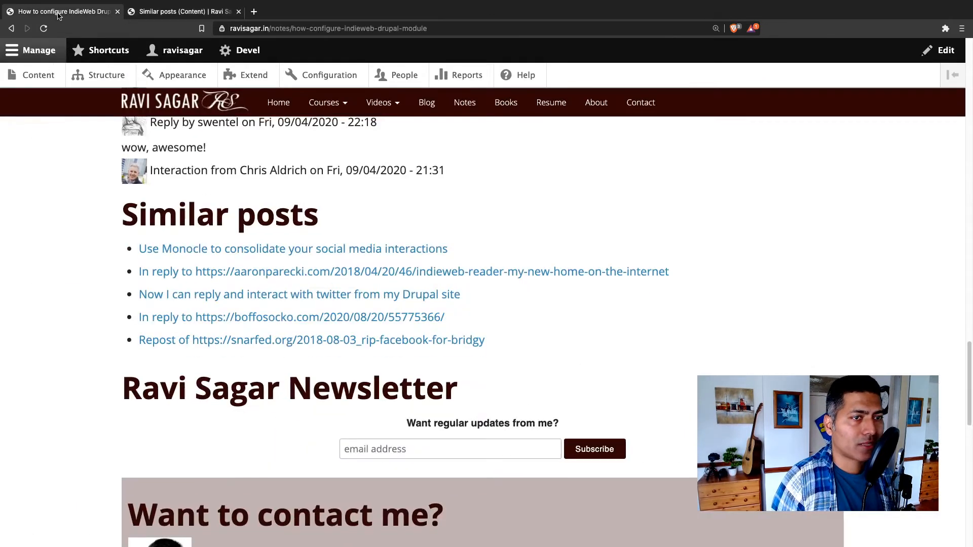
scroll(83, 246, up, 15)
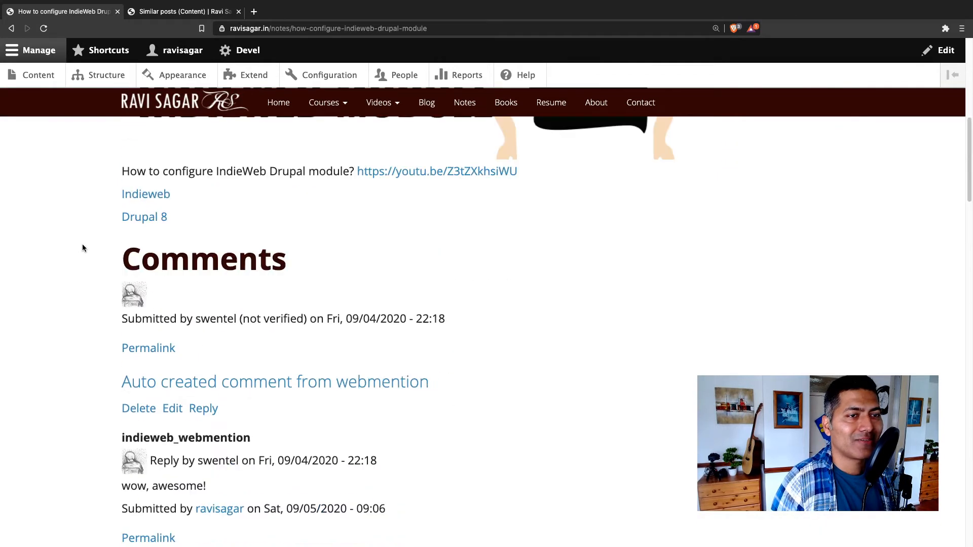
super+click(147, 205)
super+click(151, 221)
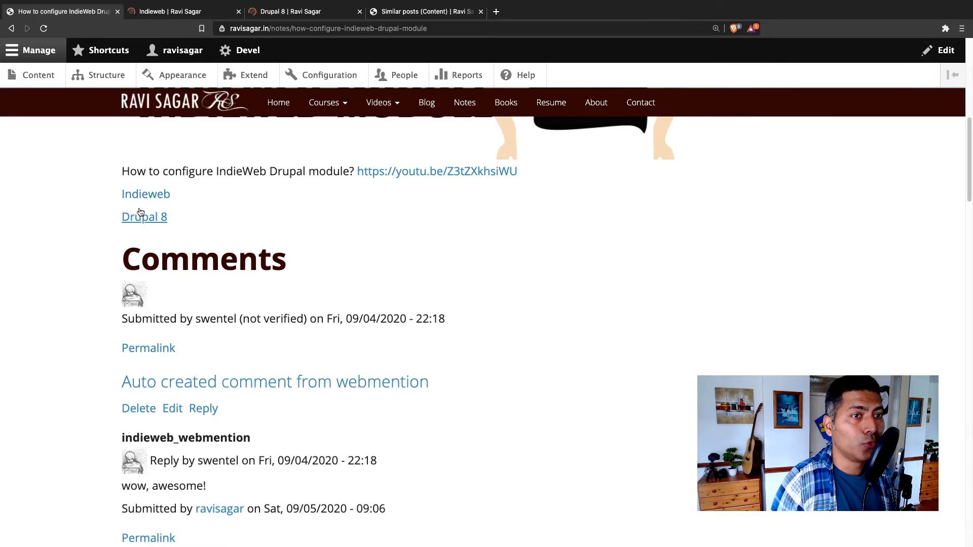
click(182, 12)
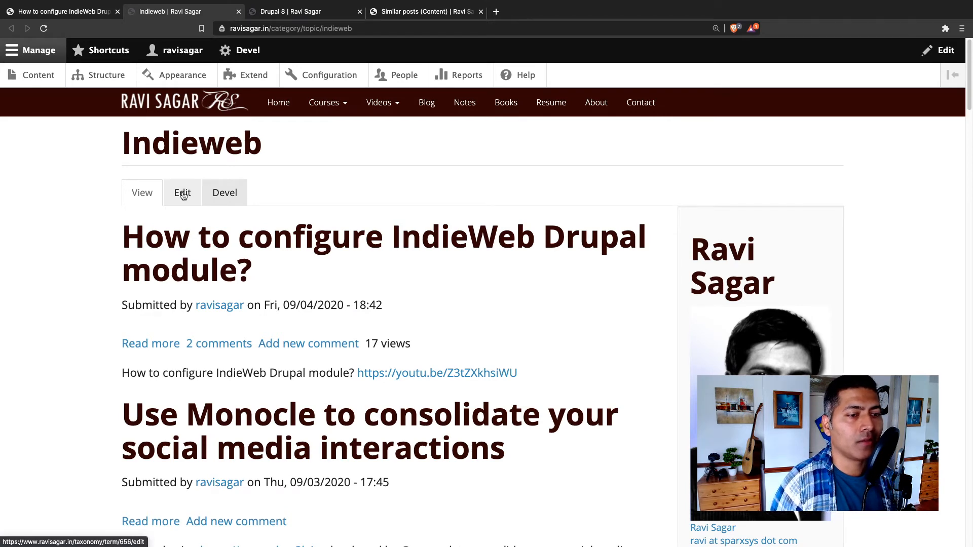
key(ctrl+Tab)
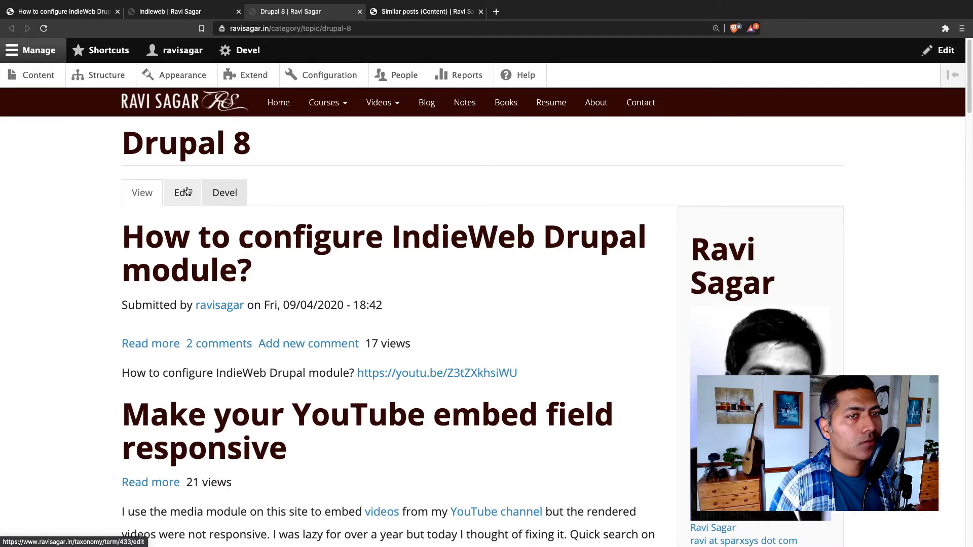
Refresh the Similar posts preview for term ID 656 and compare its results with the IndieWeb module note.
click(392, 13)
drag(202, 260, 119, 255)
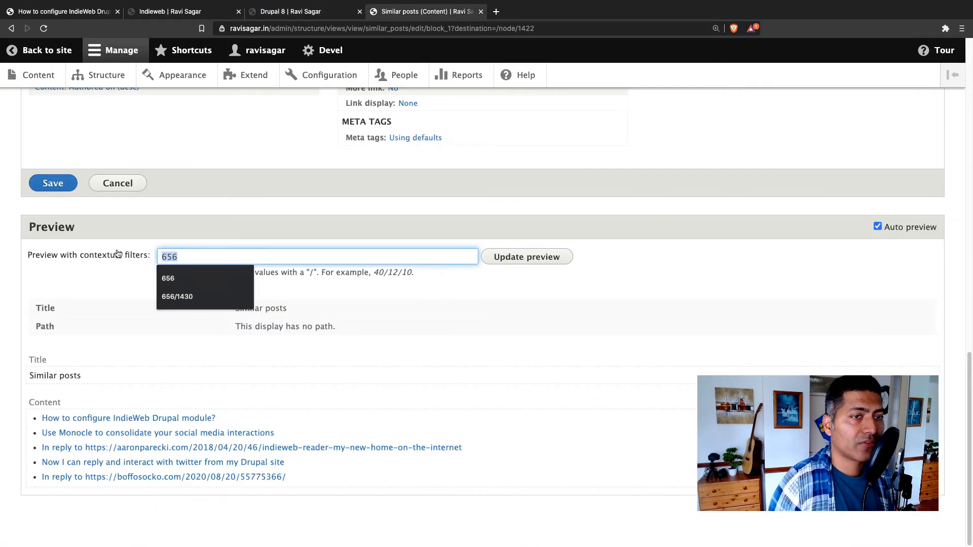
click(537, 259)
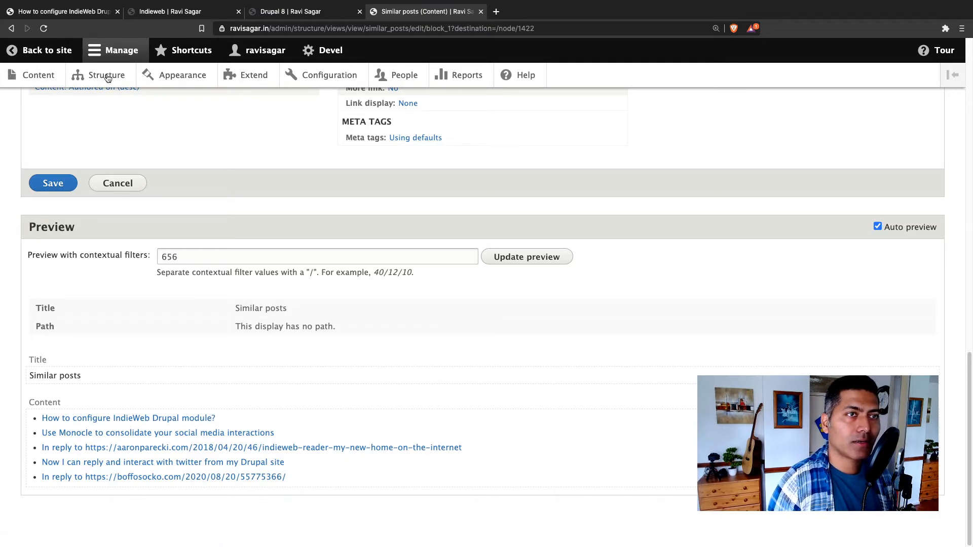
click(81, 11)
scroll(293, 251, up, 10)
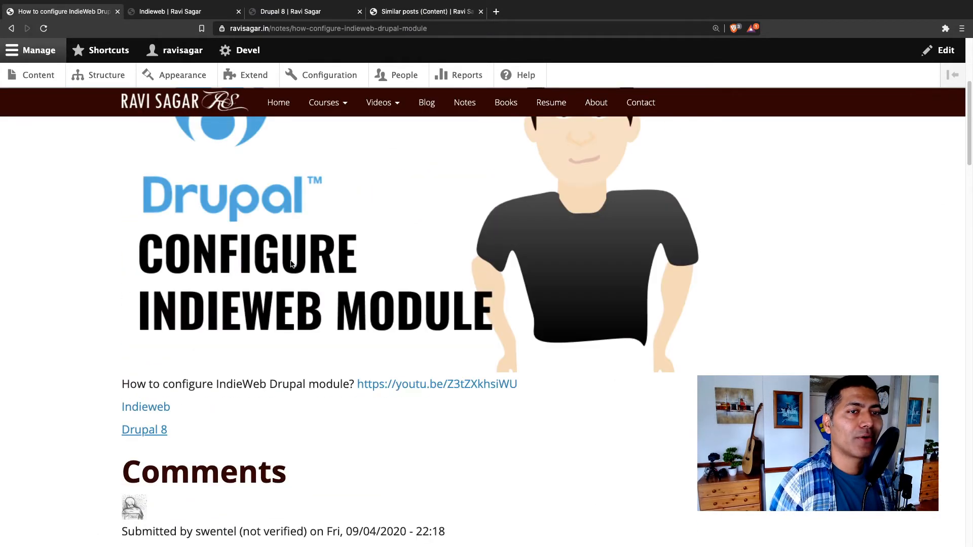
click(438, 11)
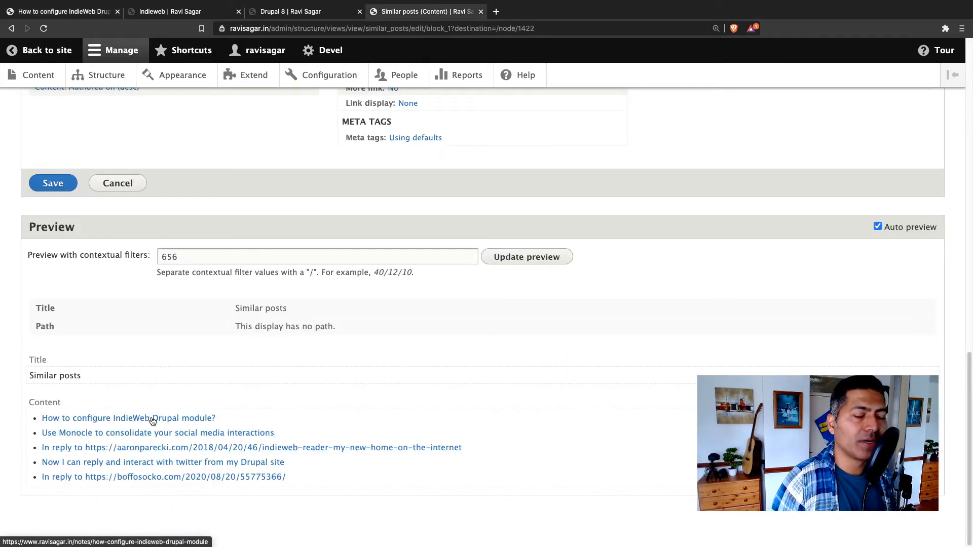
Set the preview's contextual filter value to 433 and update the preview.
click(194, 258)
double_click(185, 260)
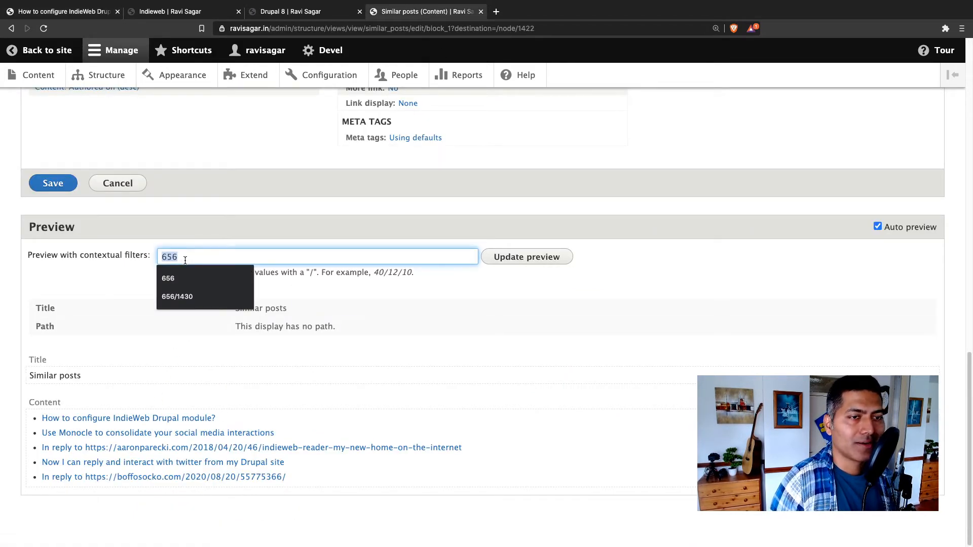
key(BackSpace)
text(656)
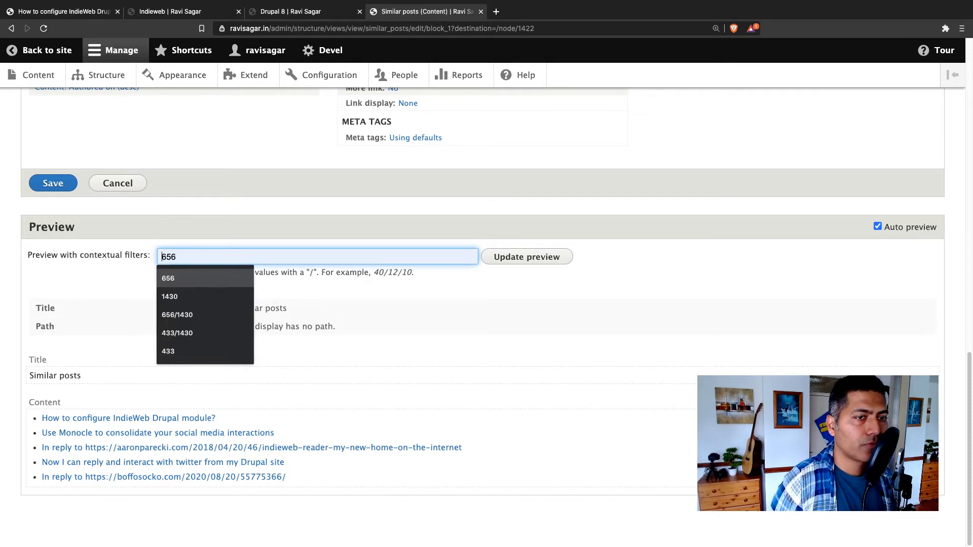
key(Down)
key(Down)
key(Down)
key(Down)
key(Return)
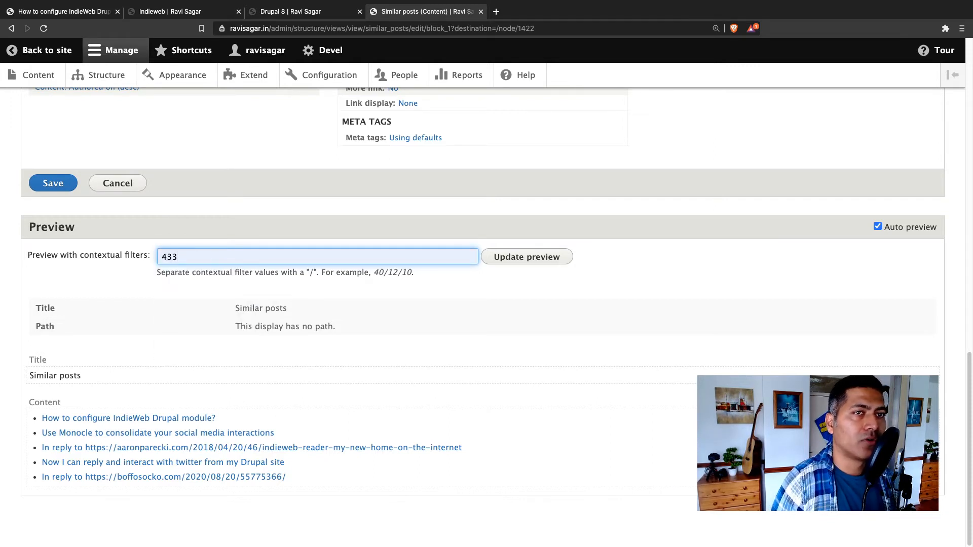
click(527, 259)
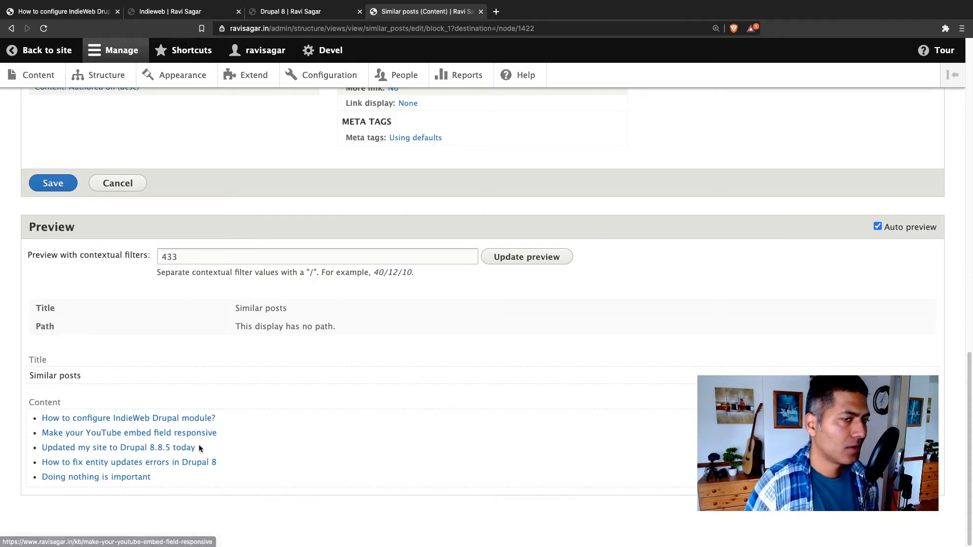
Search the contextual filters available for the block for "content id" and look through the matches.
scroll(196, 445, up, 5)
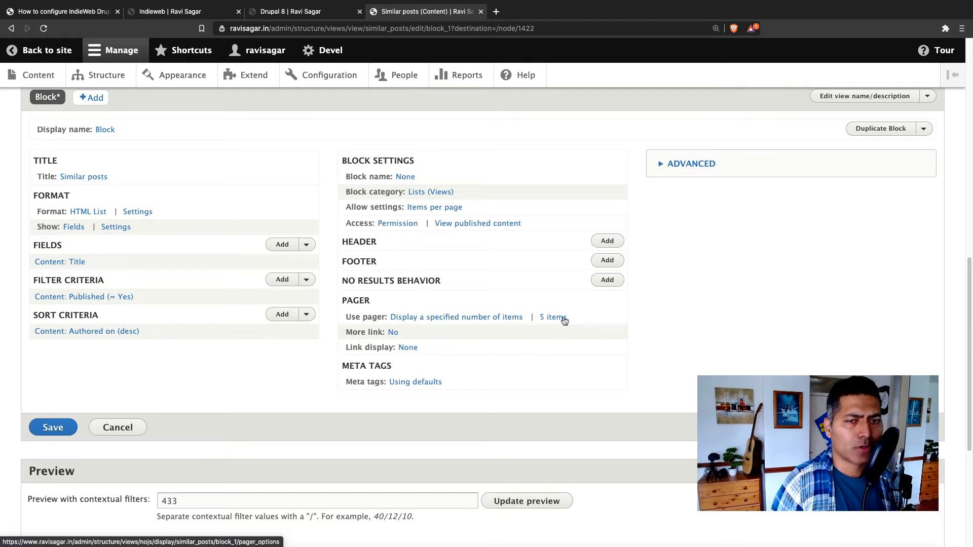
click(690, 166)
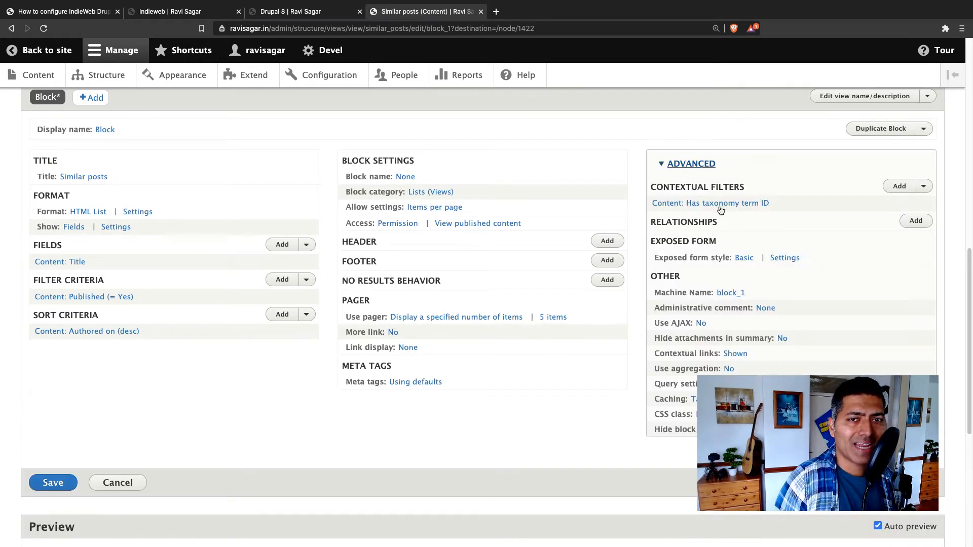
click(921, 187)
click(895, 189)
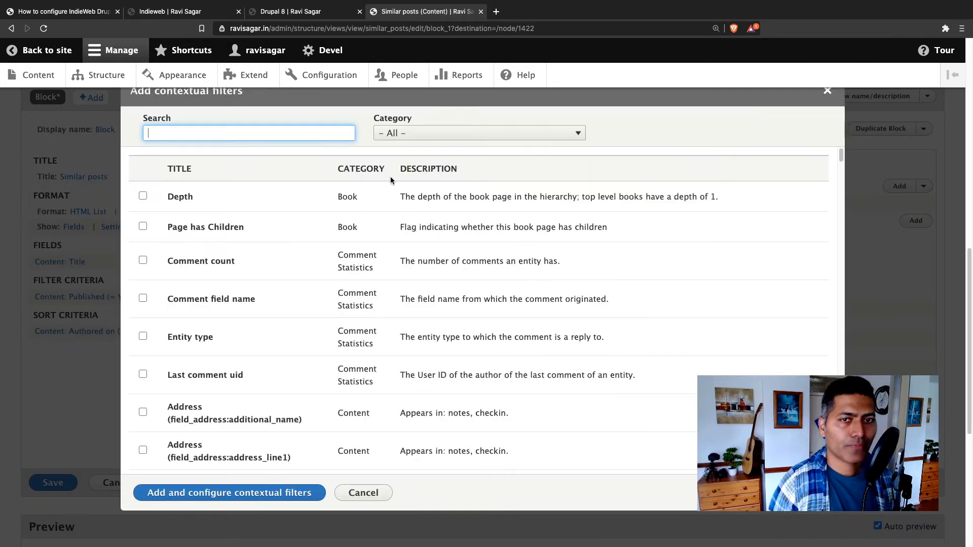
text(content)
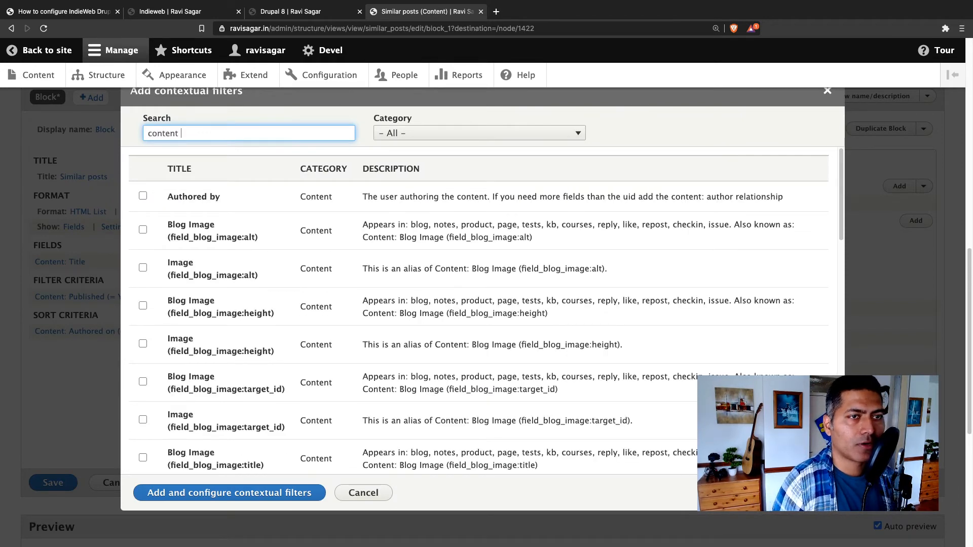
text( id)
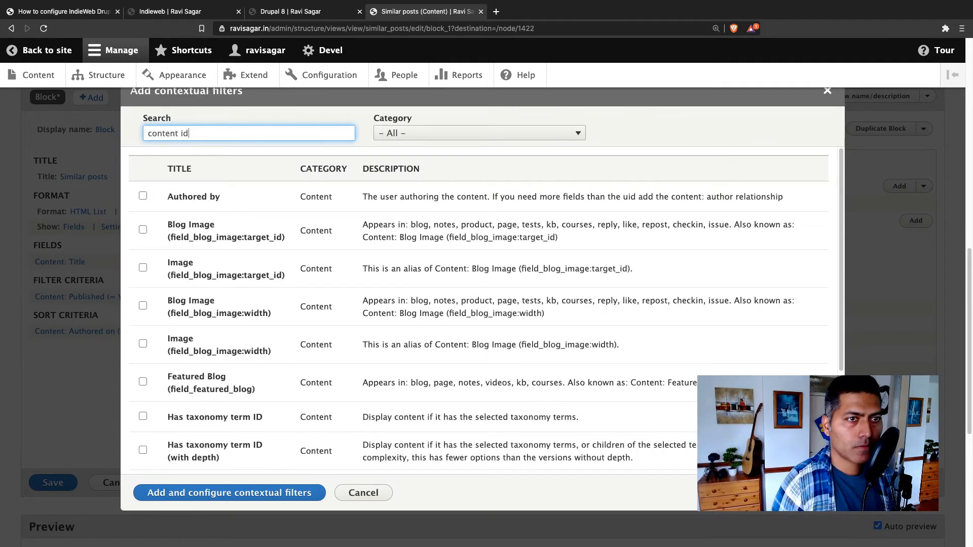
scroll(310, 201, down, 3)
scroll(381, 307, down, 4)
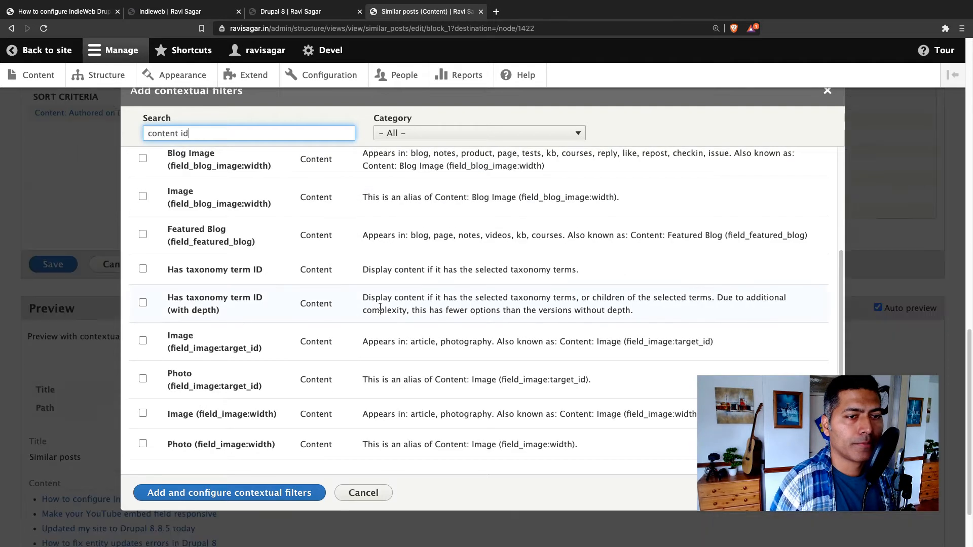
scroll(398, 325, up, 3)
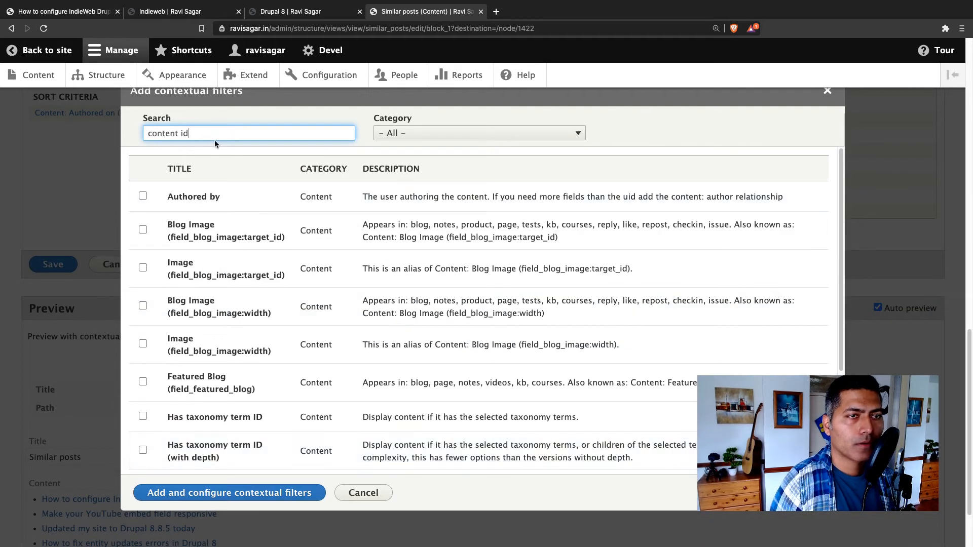
Broaden the contextual filter search to "content" and look through the matching fields.
key(BackSpace)
key(BackSpace)
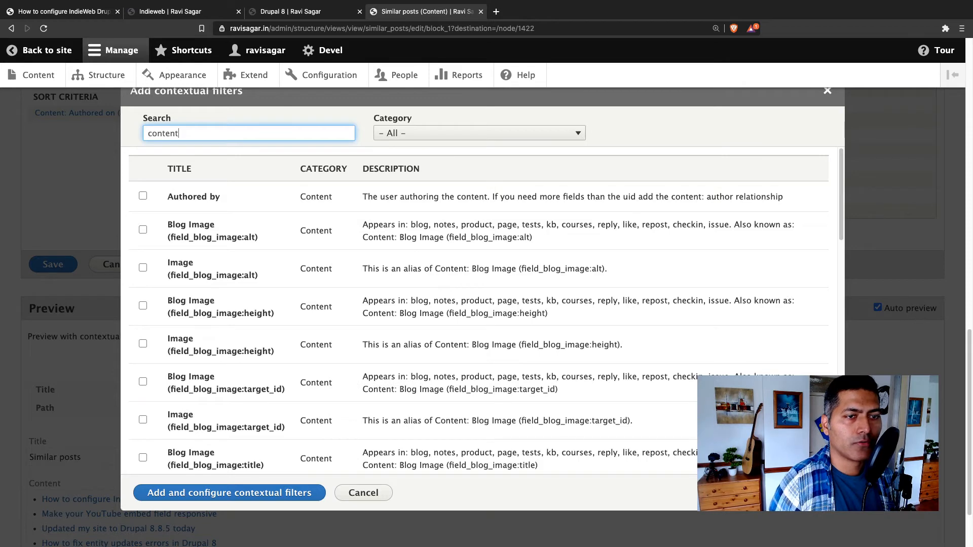
scroll(304, 375, down, 7)
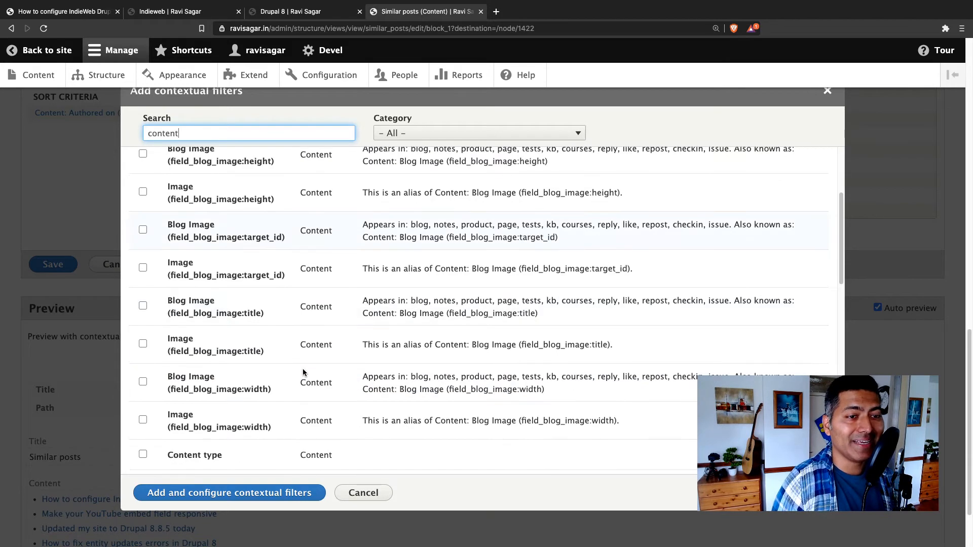
scroll(302, 413, down, 14)
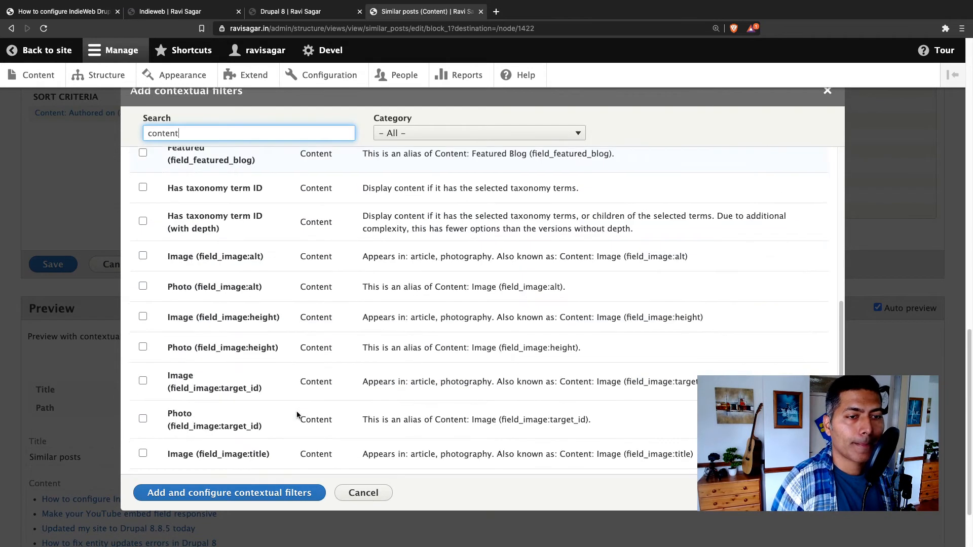
scroll(298, 415, up, 15)
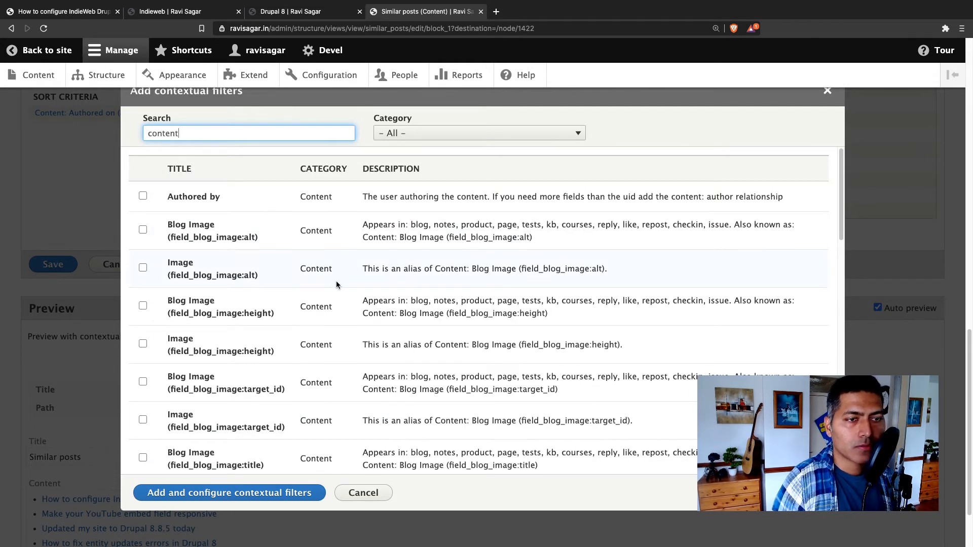
Clear the search, limit the contextual filters to the Content category, browse the fields, and close the list without adding any.
drag(208, 133, 111, 136)
key(BackSpace)
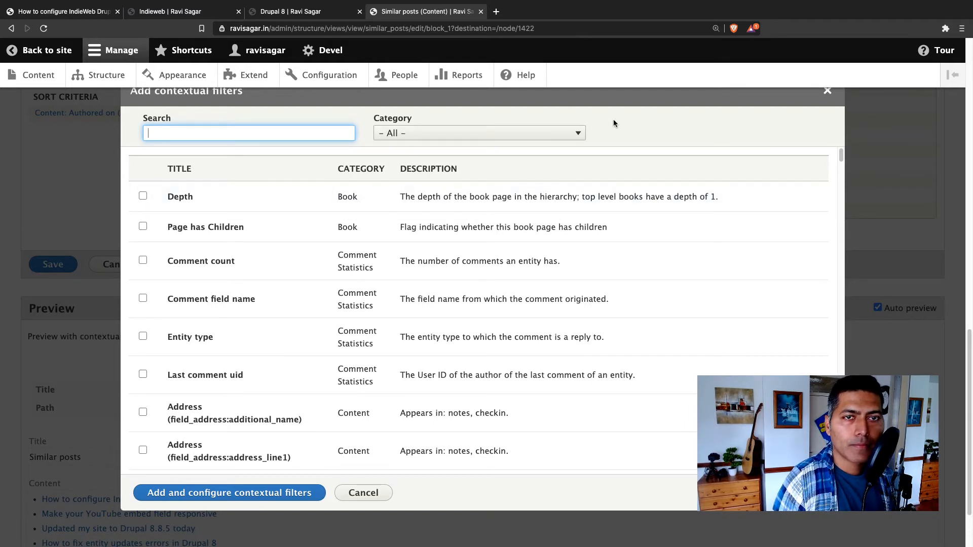
click(580, 133)
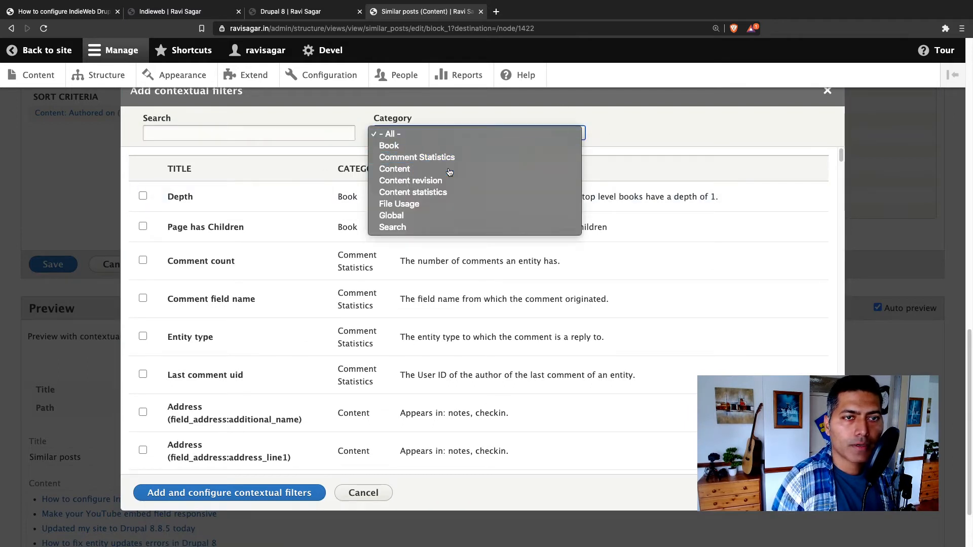
click(481, 169)
scroll(339, 294, down, 6)
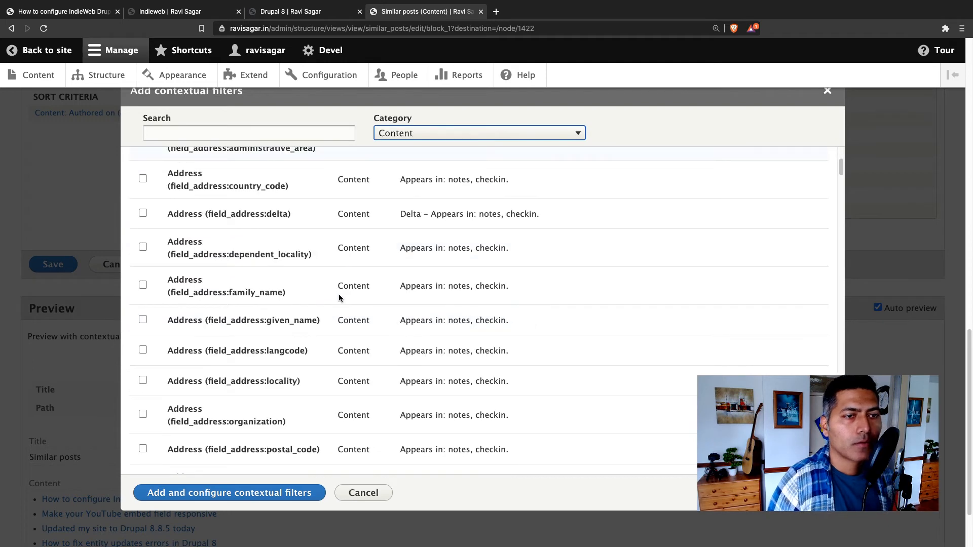
scroll(338, 294, down, 5)
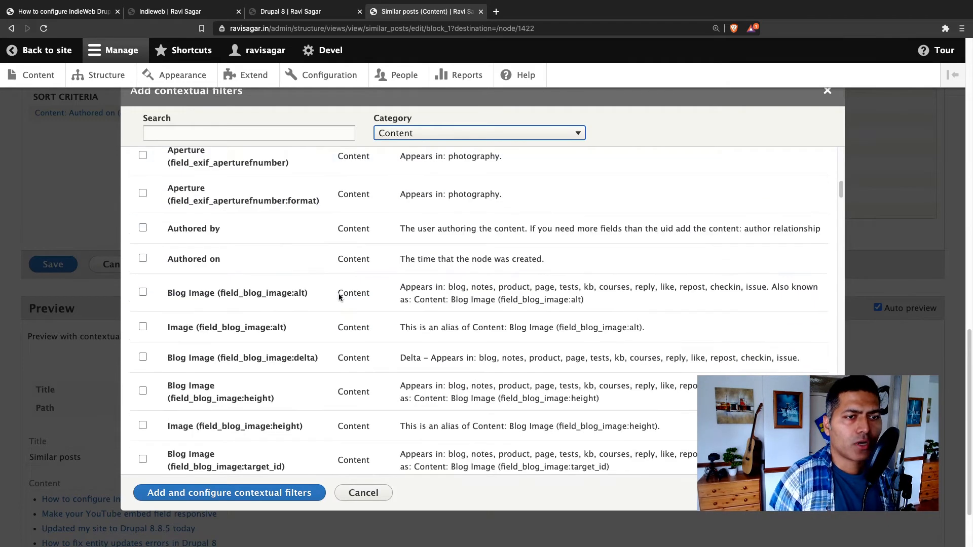
scroll(334, 312, down, 4)
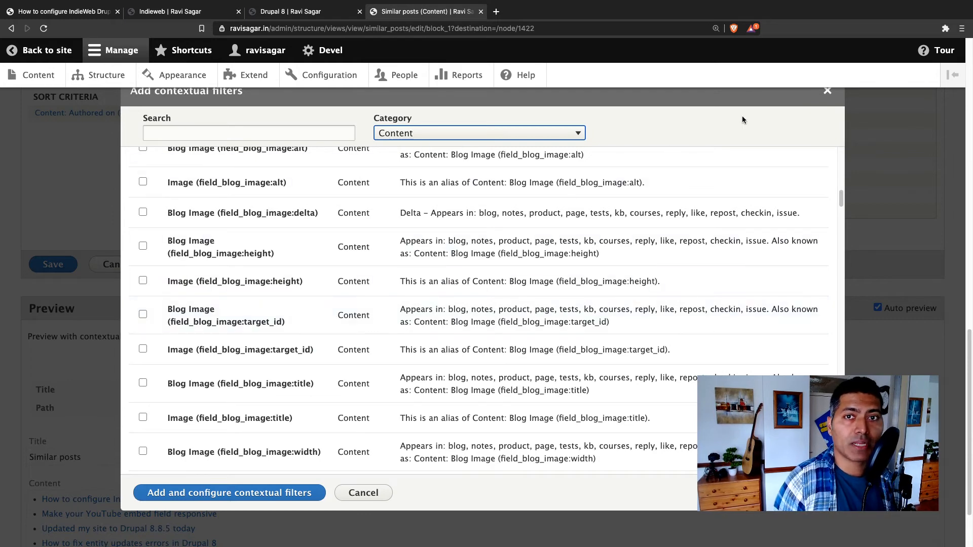
click(827, 91)
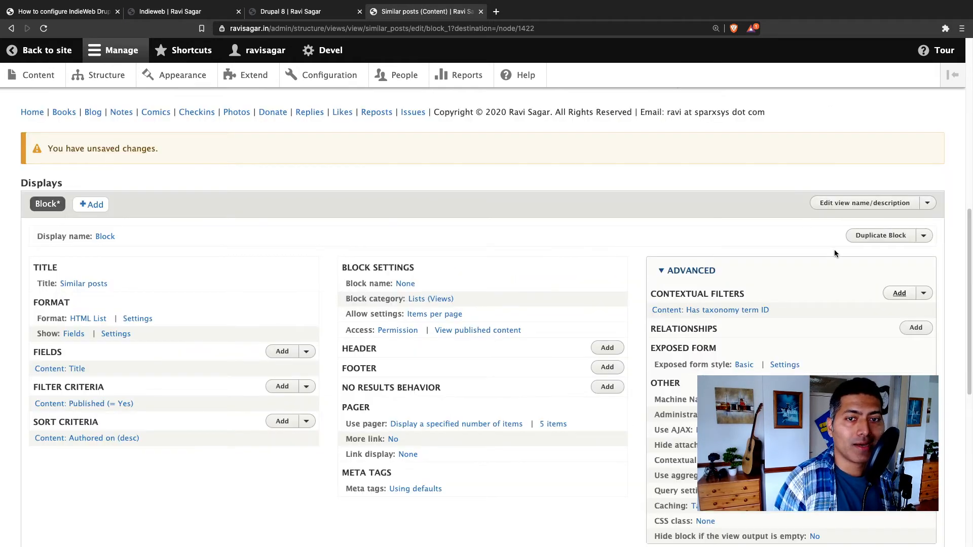
Review the default value types offered by the Has taxonomy term ID contextual filter and leave its settings without applying.
click(900, 294)
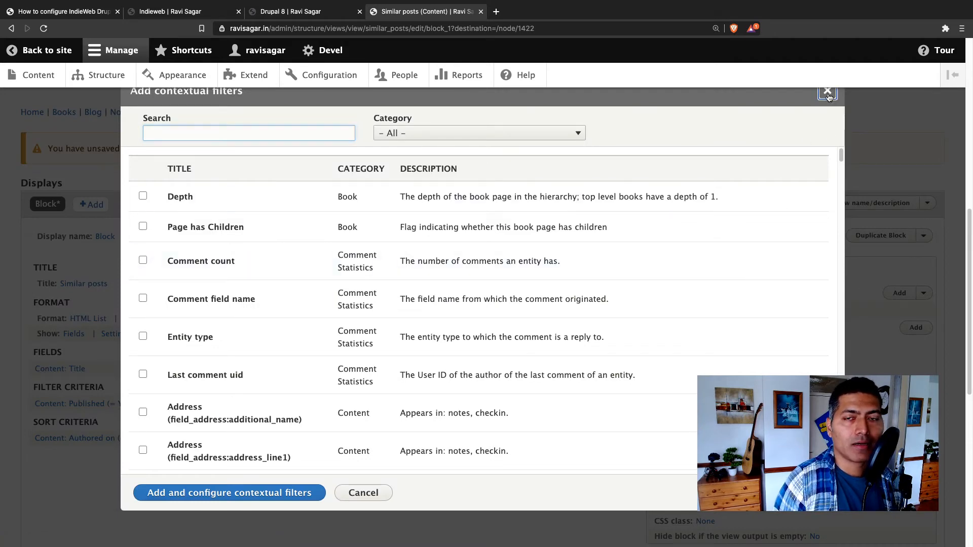
click(827, 93)
click(719, 310)
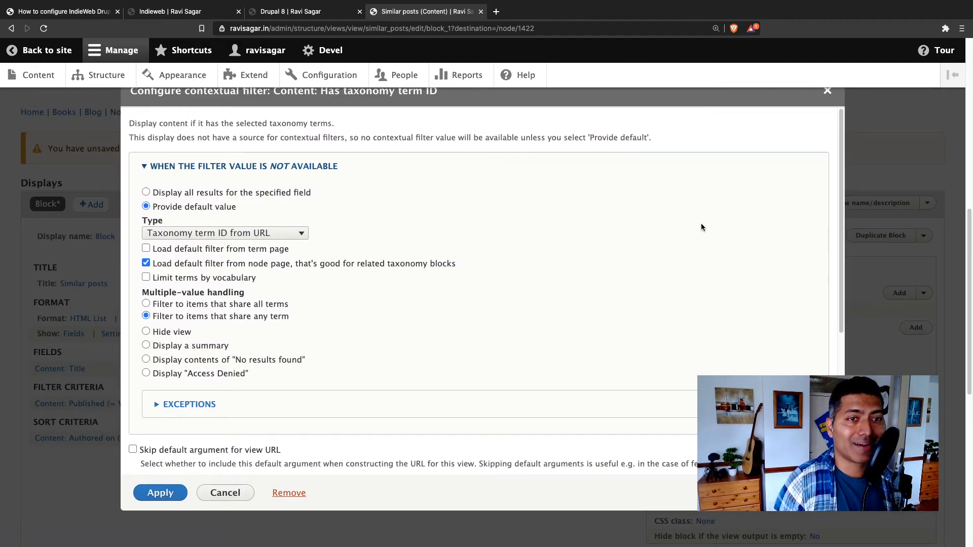
click(294, 236)
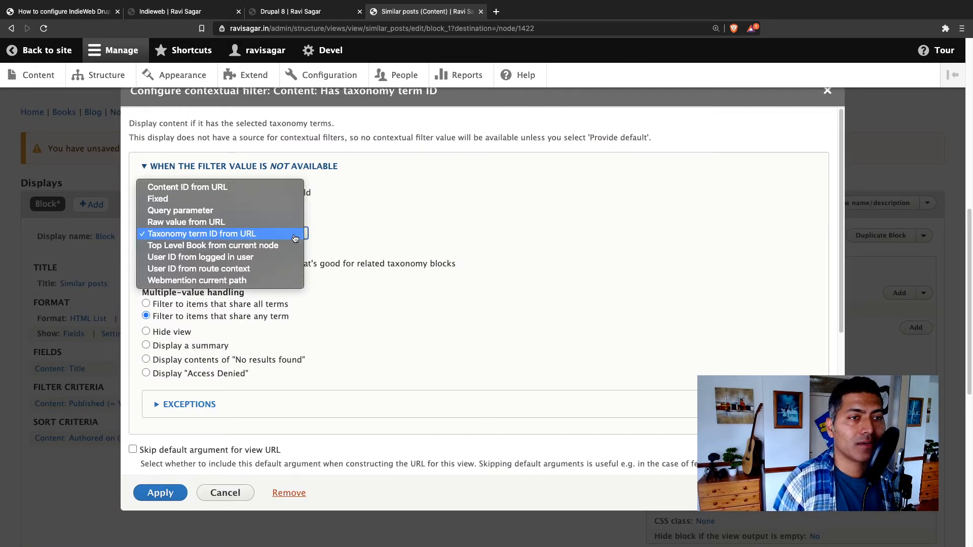
click(294, 234)
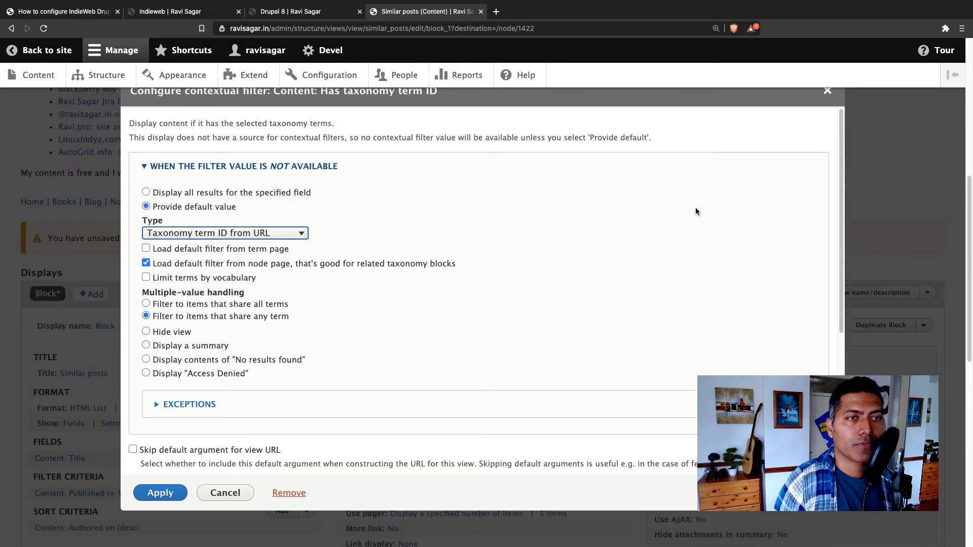
click(827, 93)
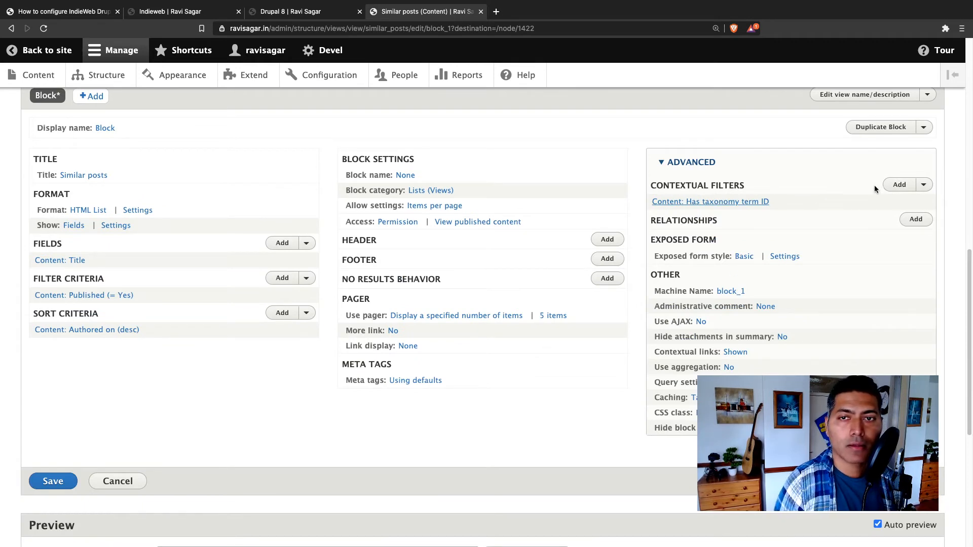
Search all categories of available contextual filters for "contex" and close the list without adding any.
click(900, 185)
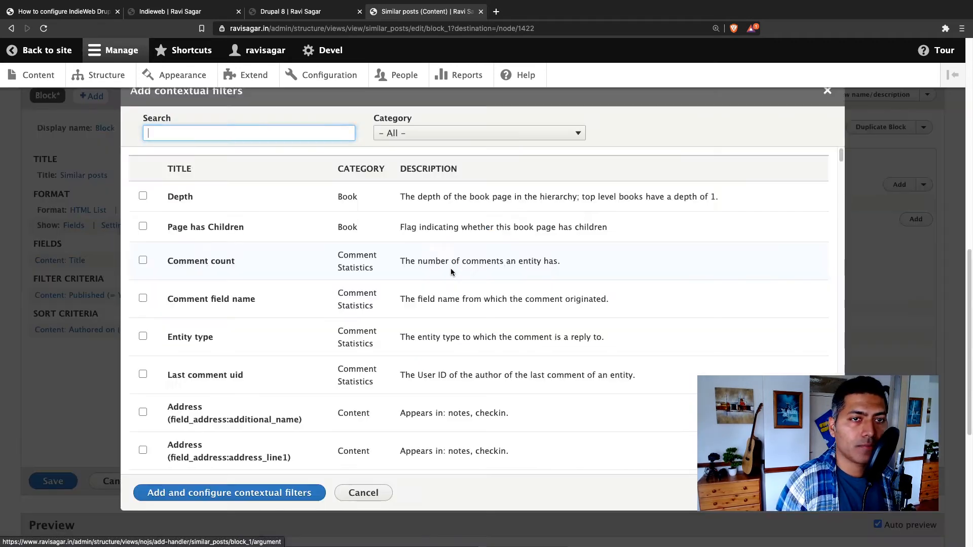
click(523, 134)
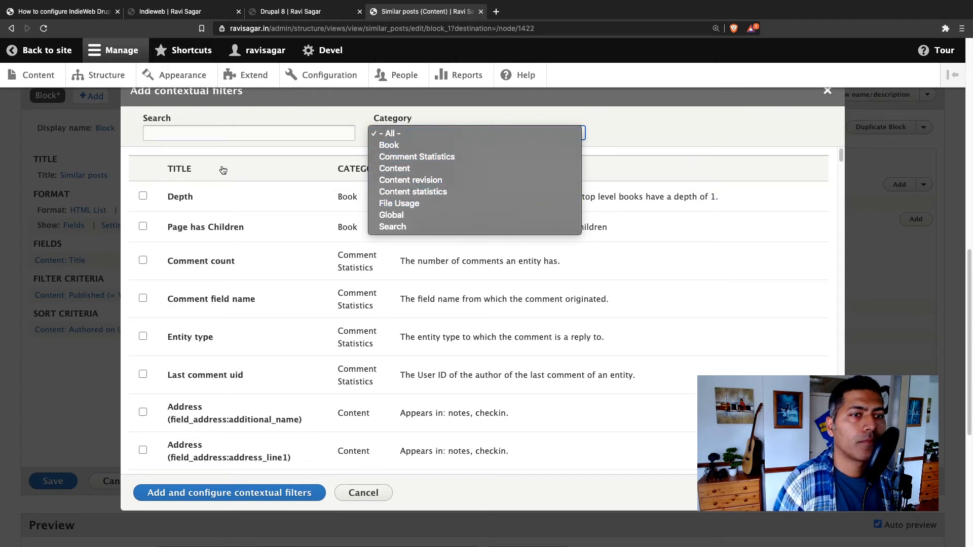
click(266, 133)
click(262, 132)
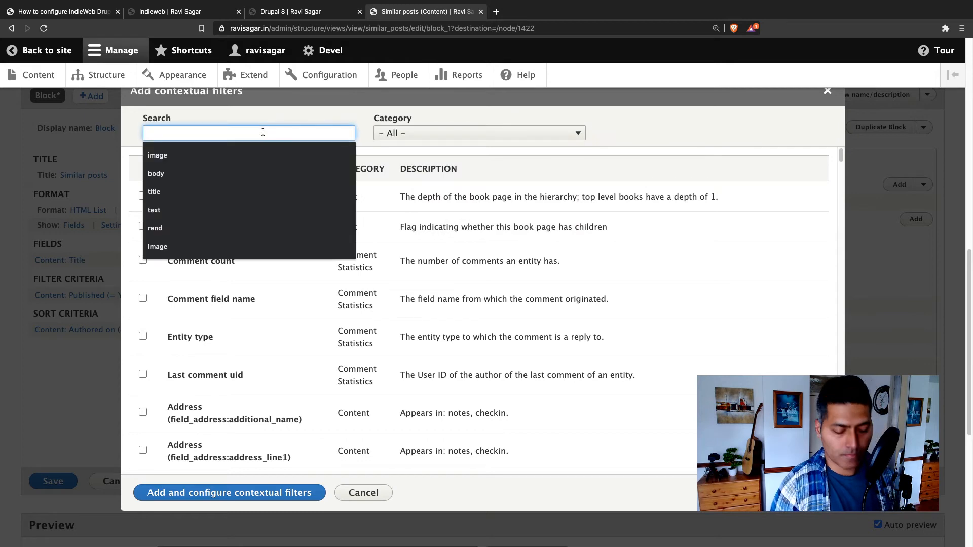
text(contex)
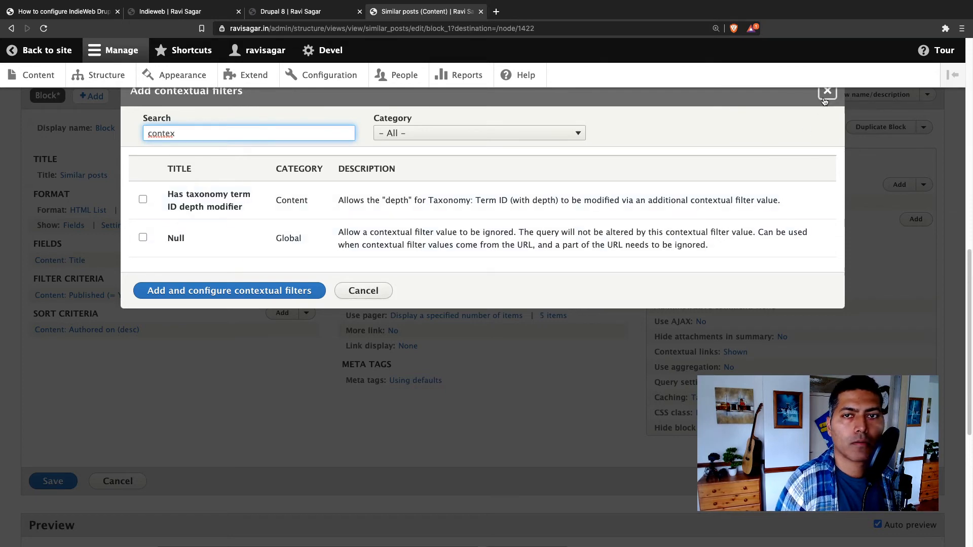
click(827, 90)
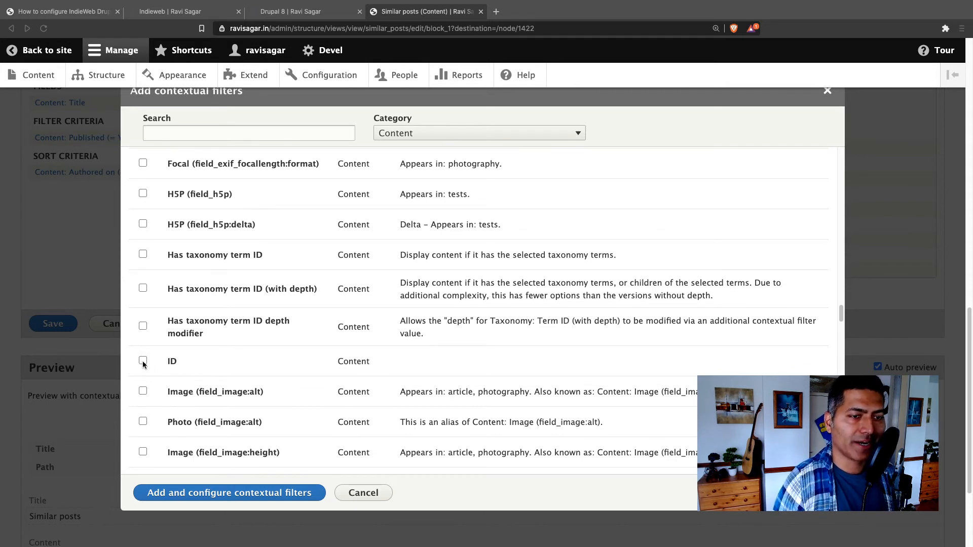
Add the ID contextual filter from the Content category and provide Content ID from URL as its default value.
click(143, 361)
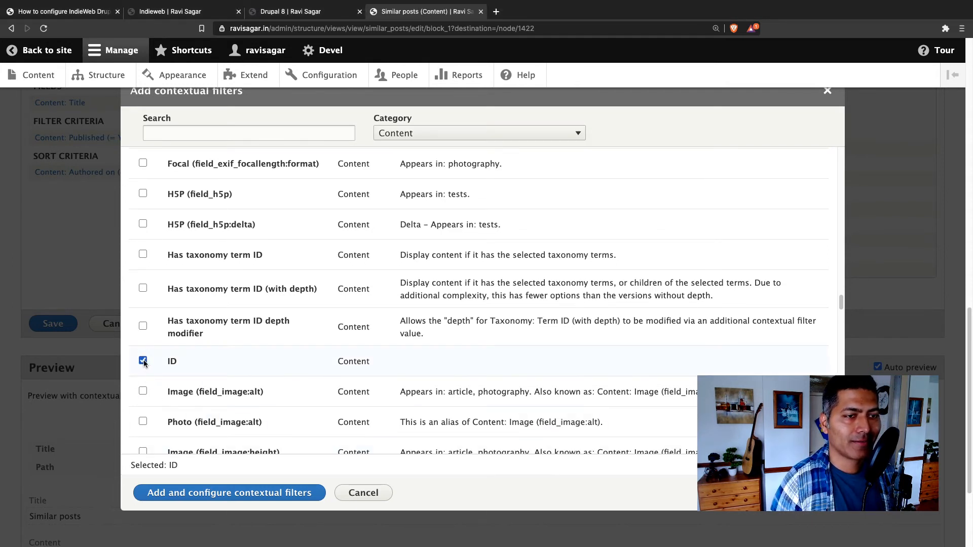
click(202, 497)
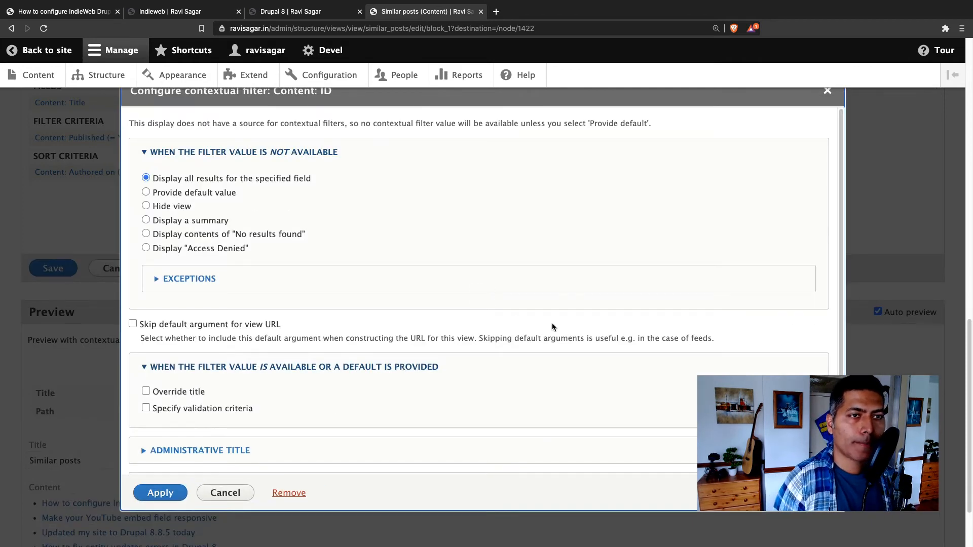
click(146, 193)
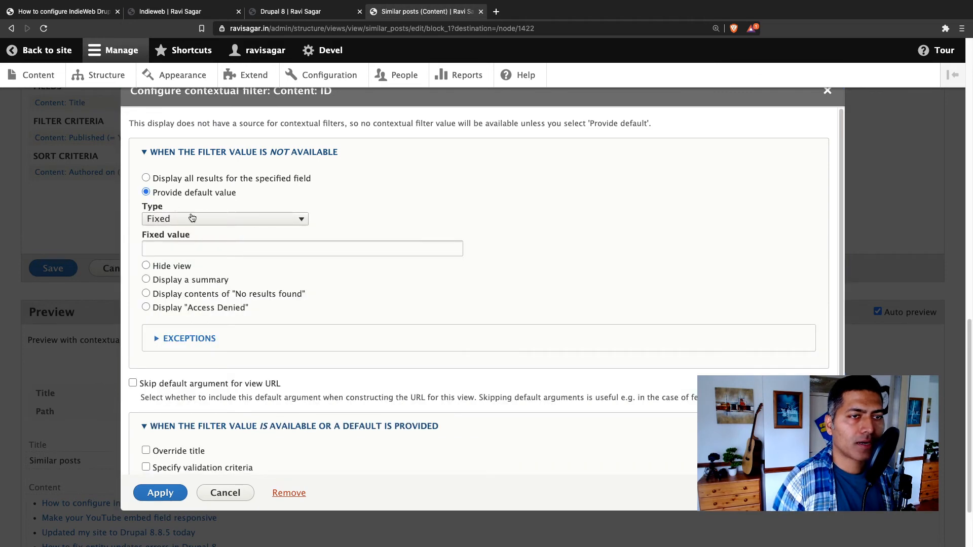
click(258, 218)
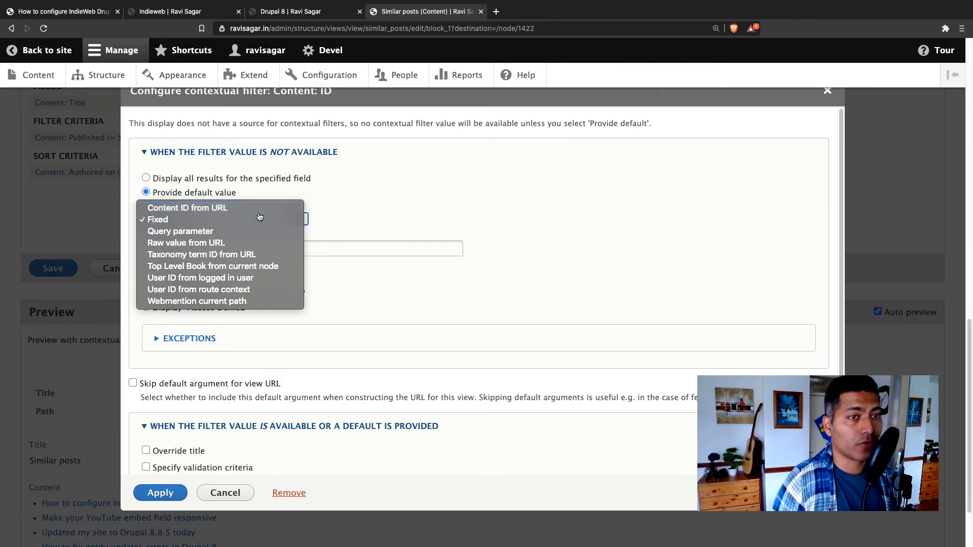
click(258, 212)
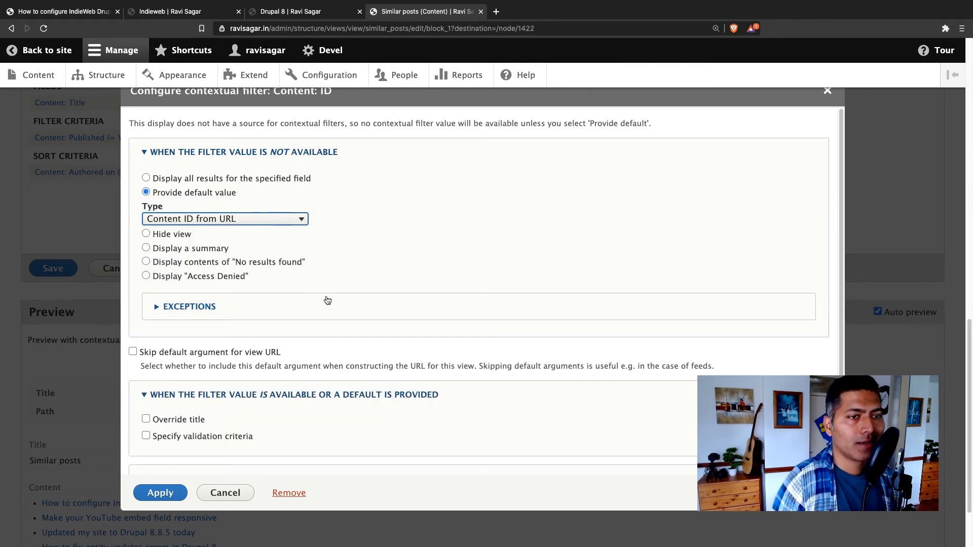
Set the Content: ID contextual filter to exclude the supplied ID and apply the filter.
scroll(326, 302, down, 3)
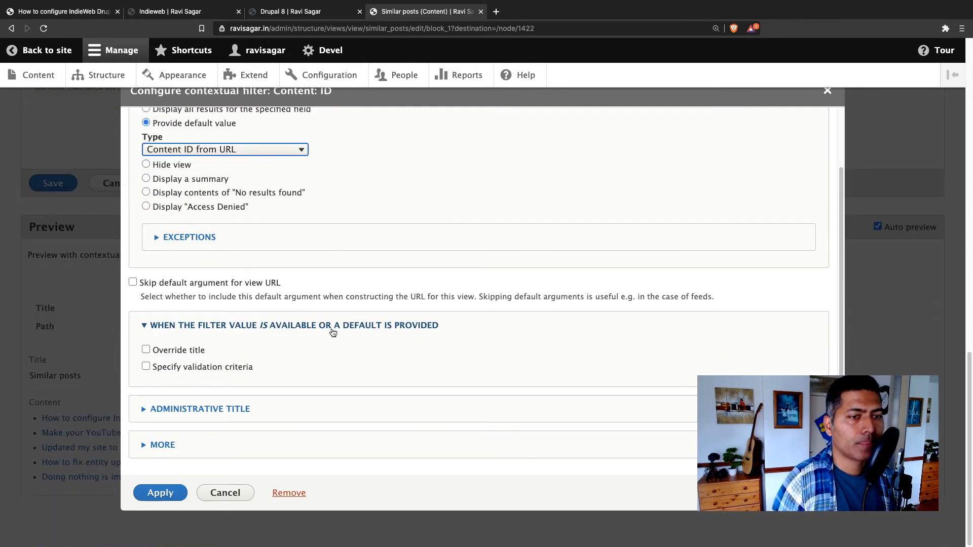
click(163, 445)
scroll(316, 410, down, 2)
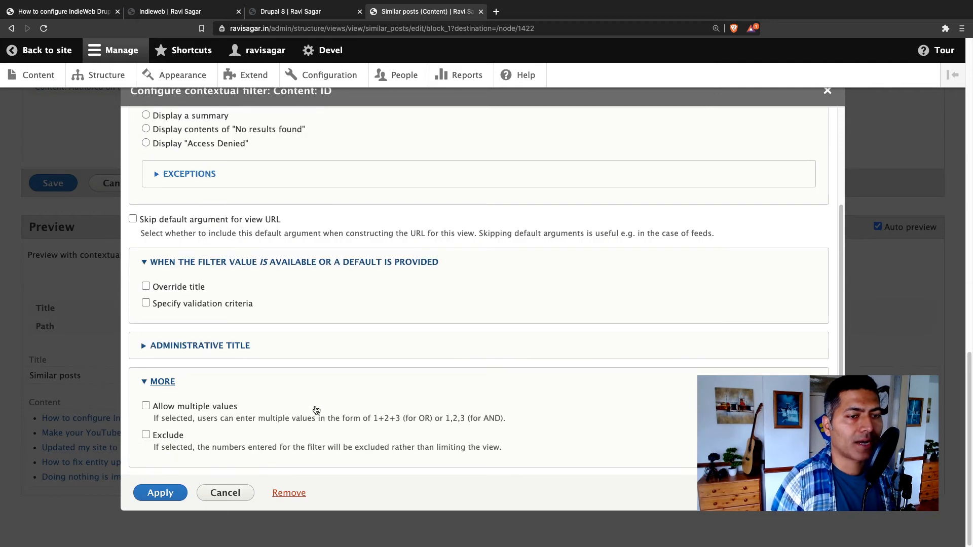
click(146, 436)
click(160, 493)
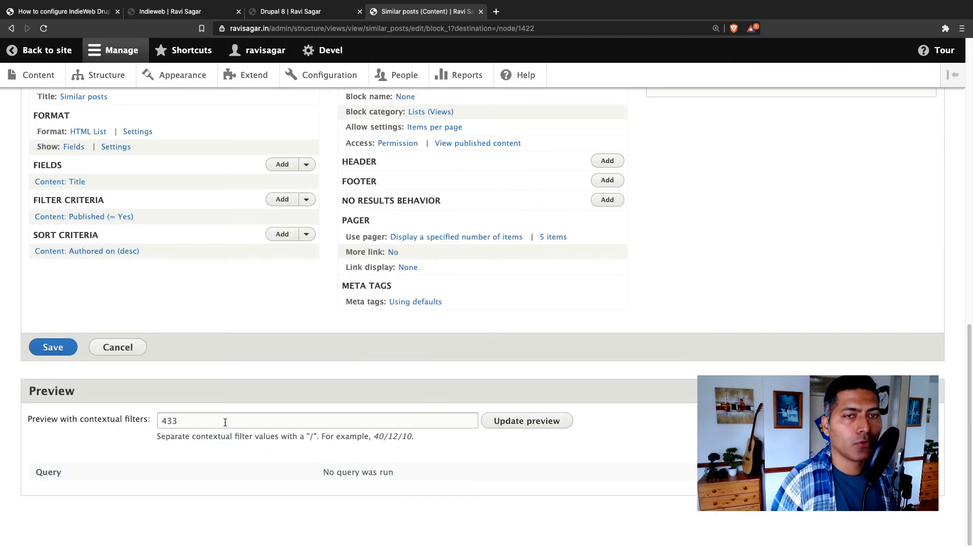
Expand the view's advanced settings to check its list of contextual filters.
scroll(431, 356, up, 4)
scroll(431, 356, down, 4)
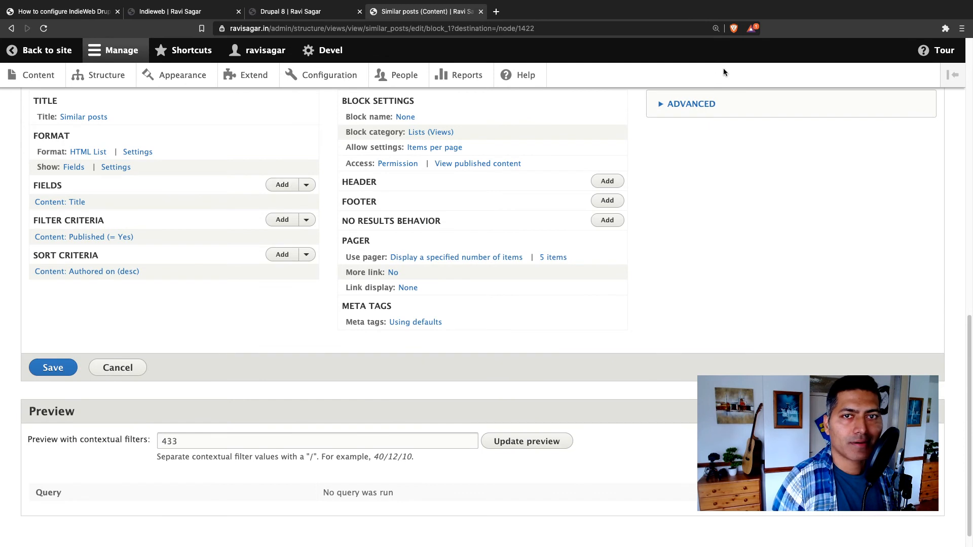
click(697, 104)
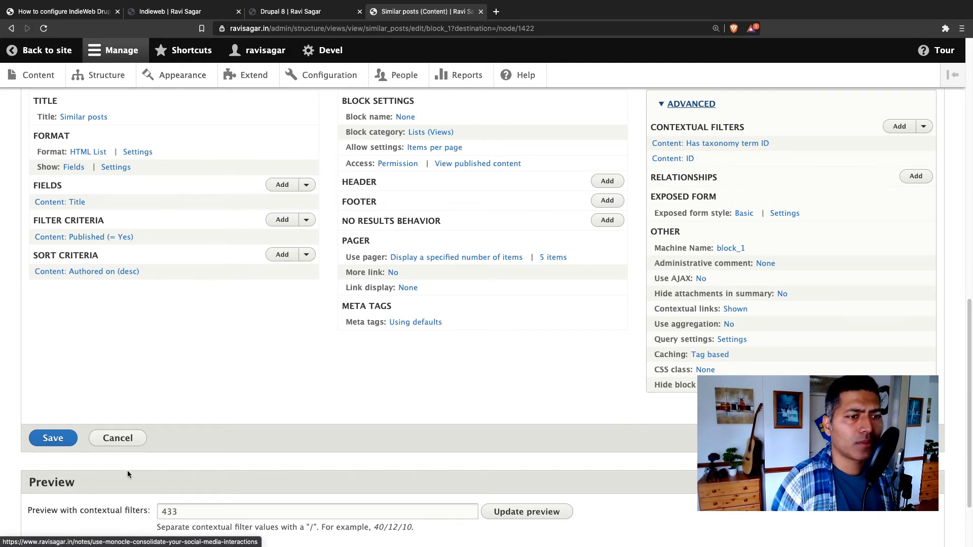
Preview the Similar posts view with the contextual filter values 433/1430 and examine the listed content.
scroll(180, 480, down, 3)
click(216, 423)
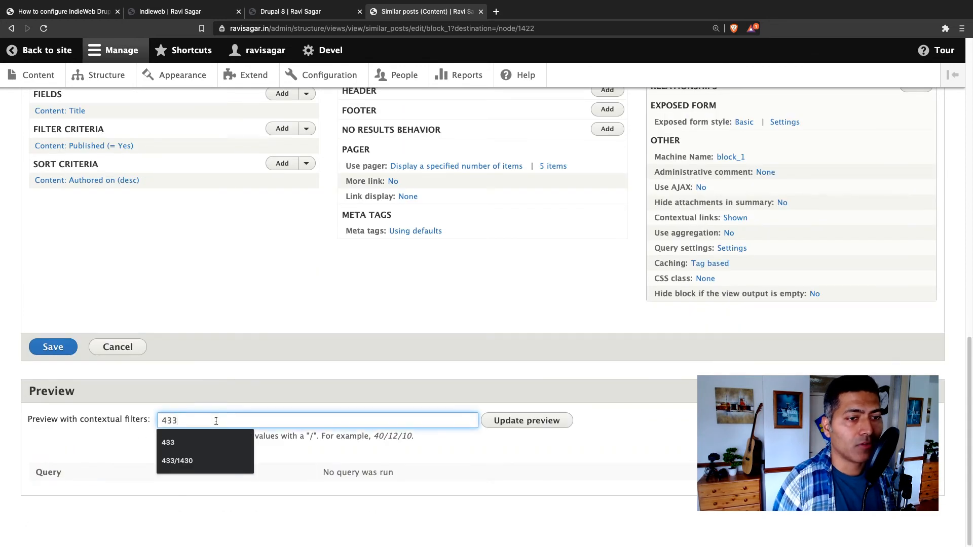
key(Down)
key(Down)
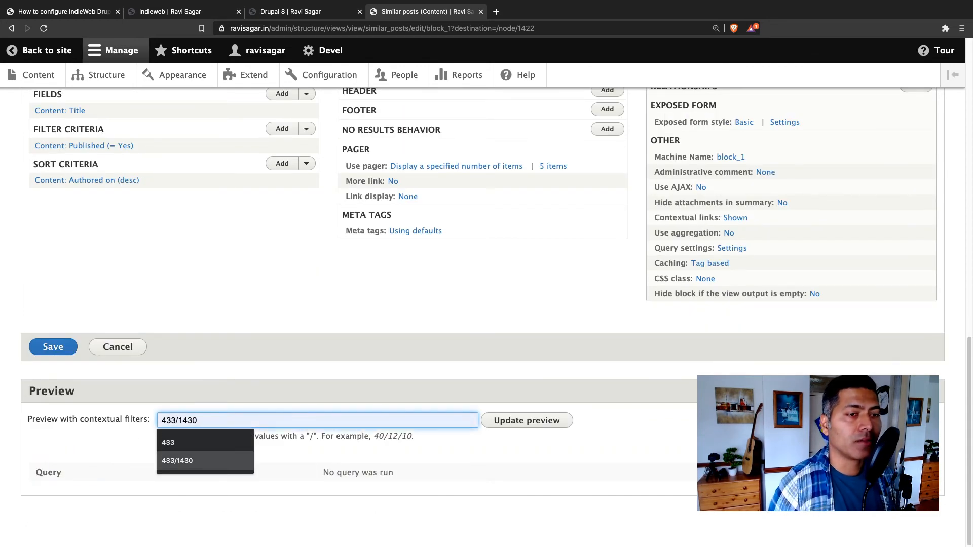
key(Return)
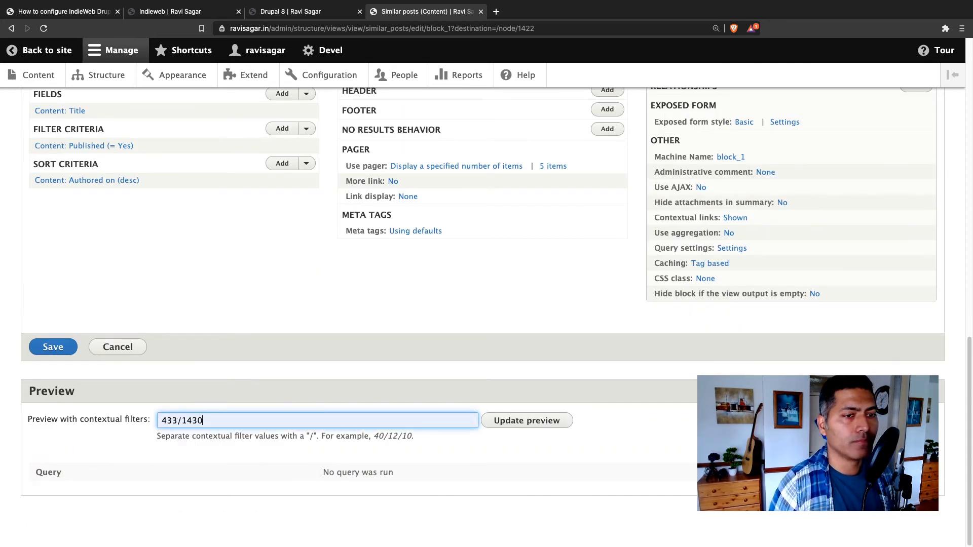
click(532, 426)
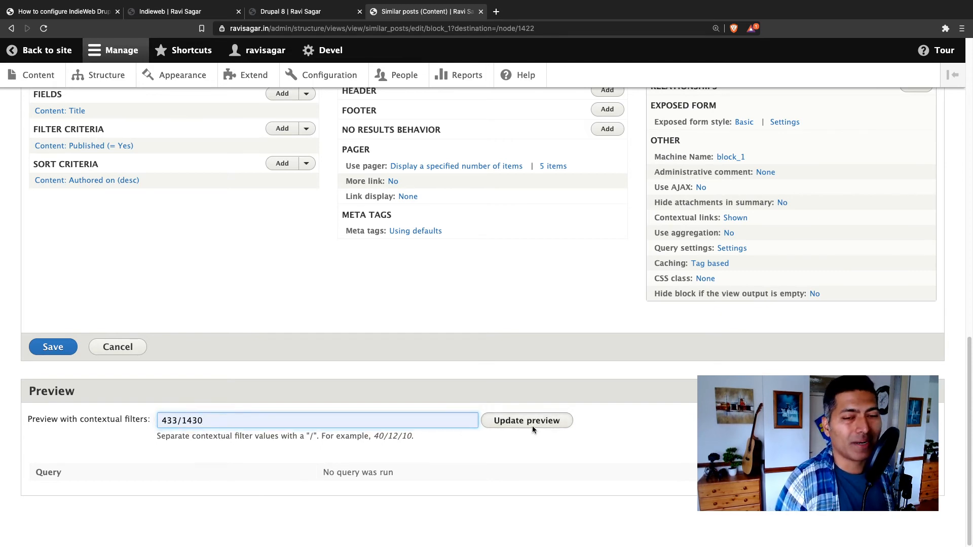
scroll(264, 406, down, 3)
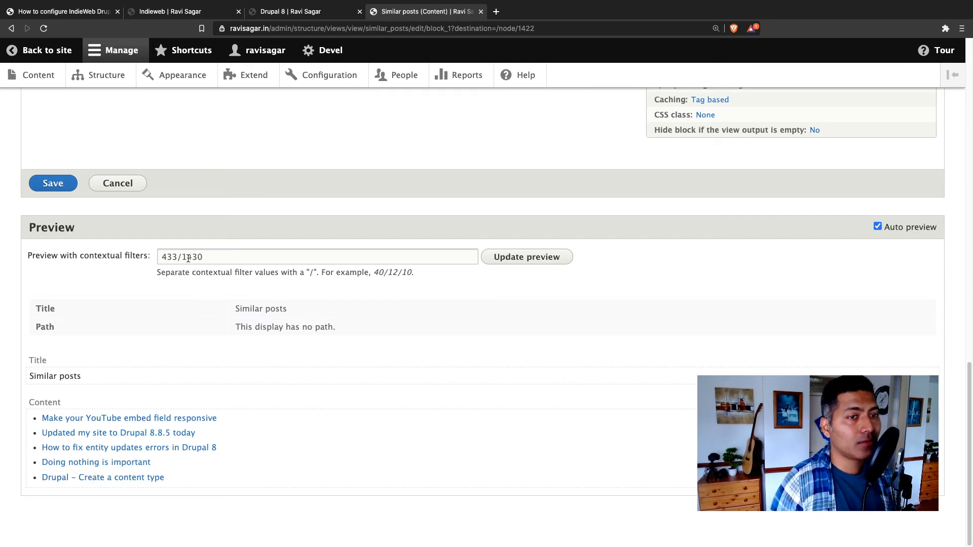
Replace the preview's contextual filter values with 656/1430 and update the preview.
drag(182, 257, 111, 256)
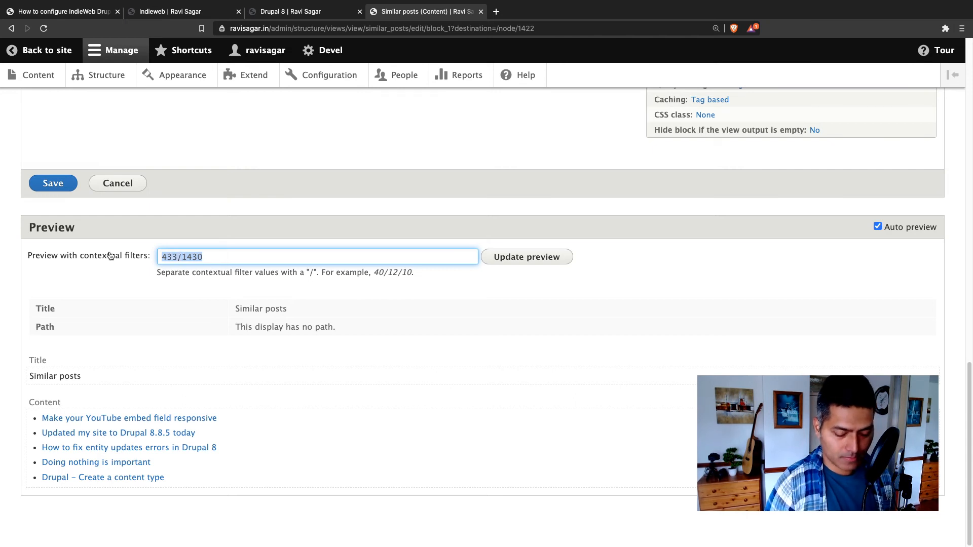
key(BackSpace)
text(656)
key(Down)
key(Down)
key(Down)
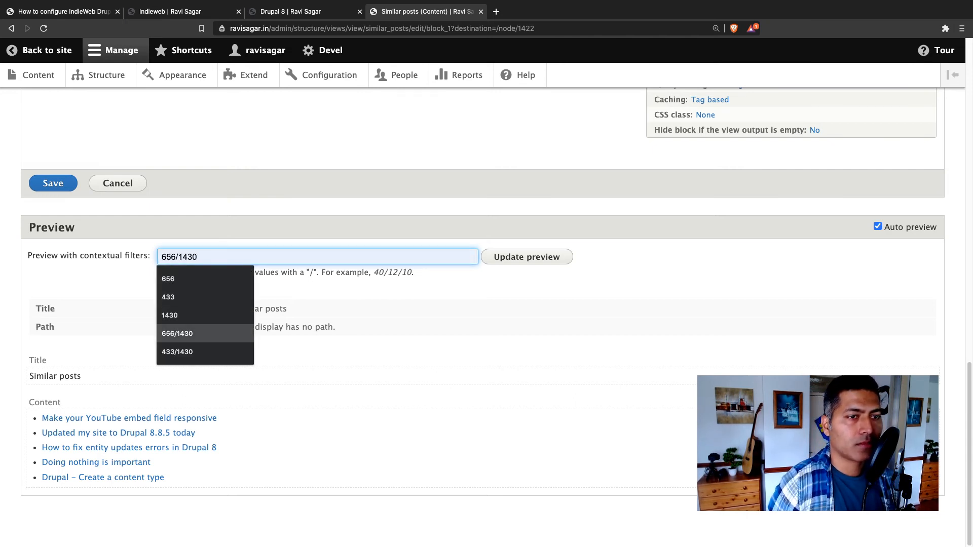
key(Return)
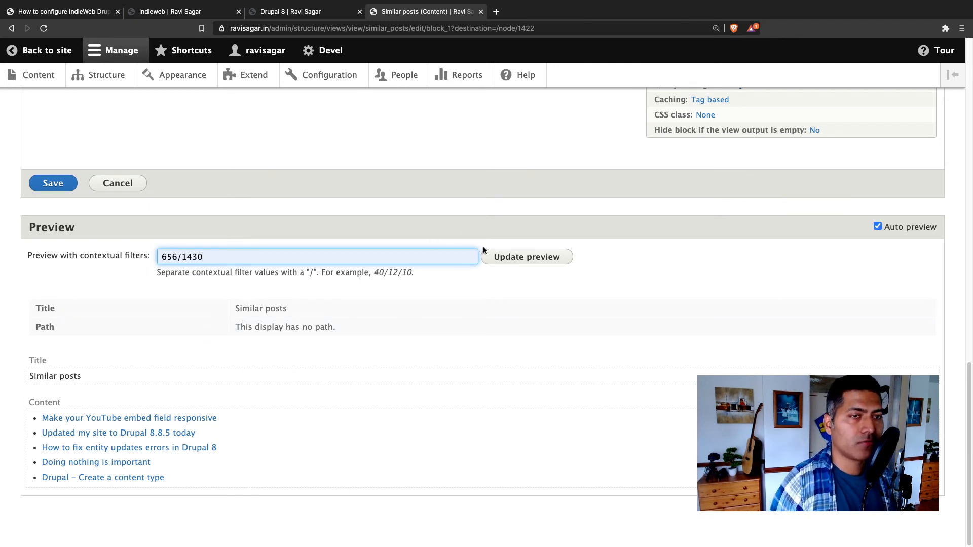
click(551, 261)
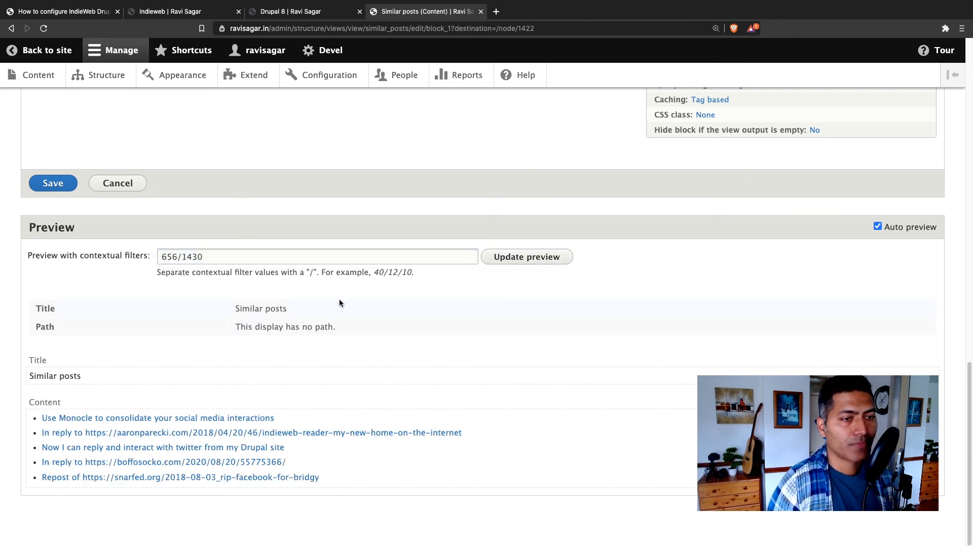
Save the Similar posts view.
scroll(515, 354, up, 5)
scroll(64, 391, down, 2)
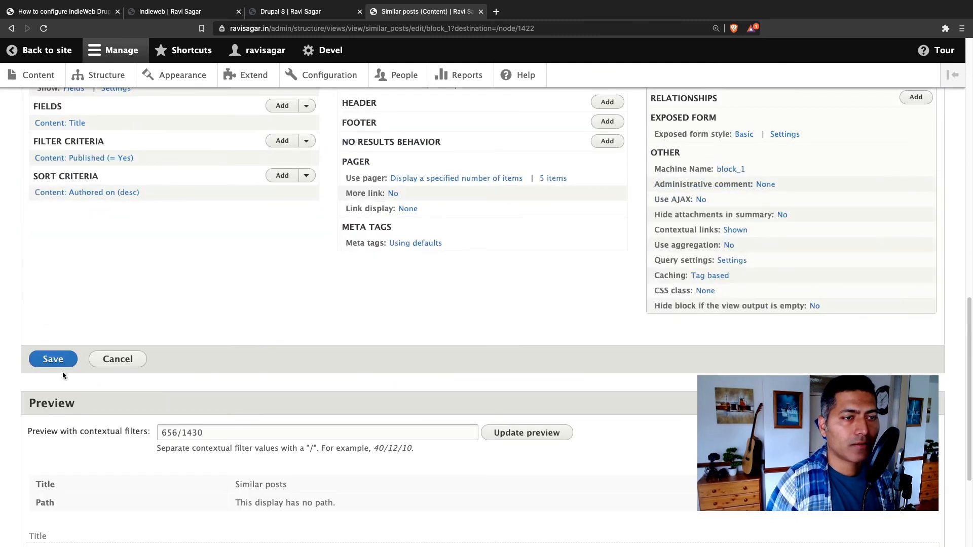
click(53, 361)
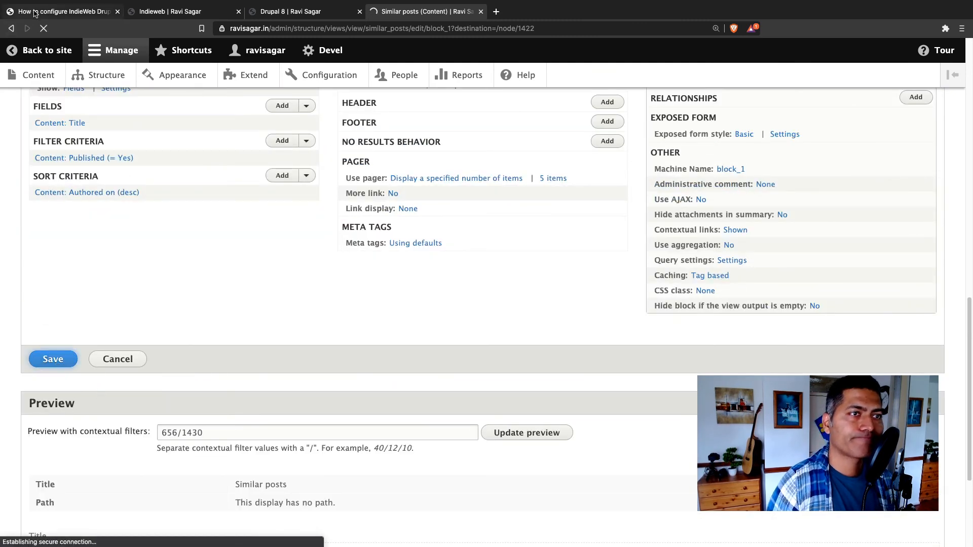
Check the Similar posts block on the published post about using Monocle to consolidate social media interactions.
click(34, 12)
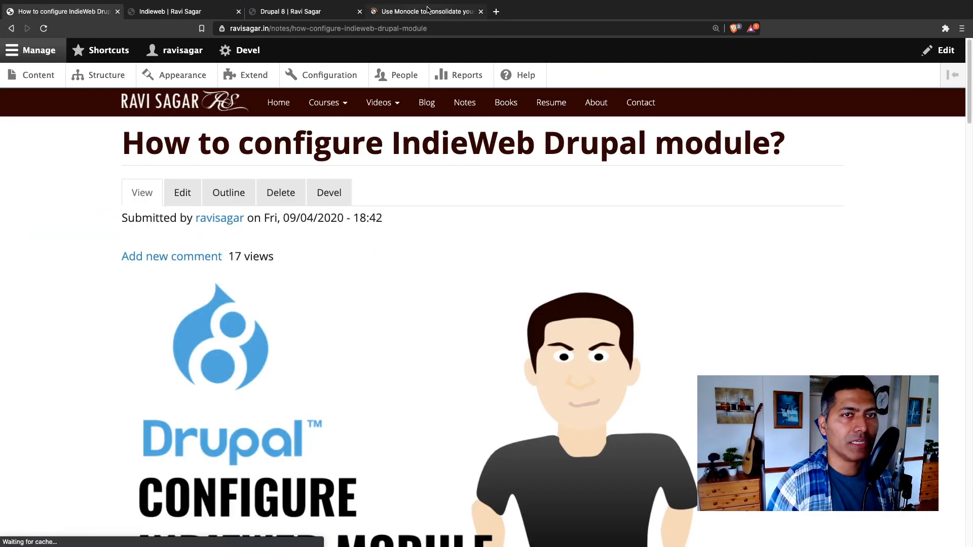
click(428, 10)
scroll(350, 254, down, 10)
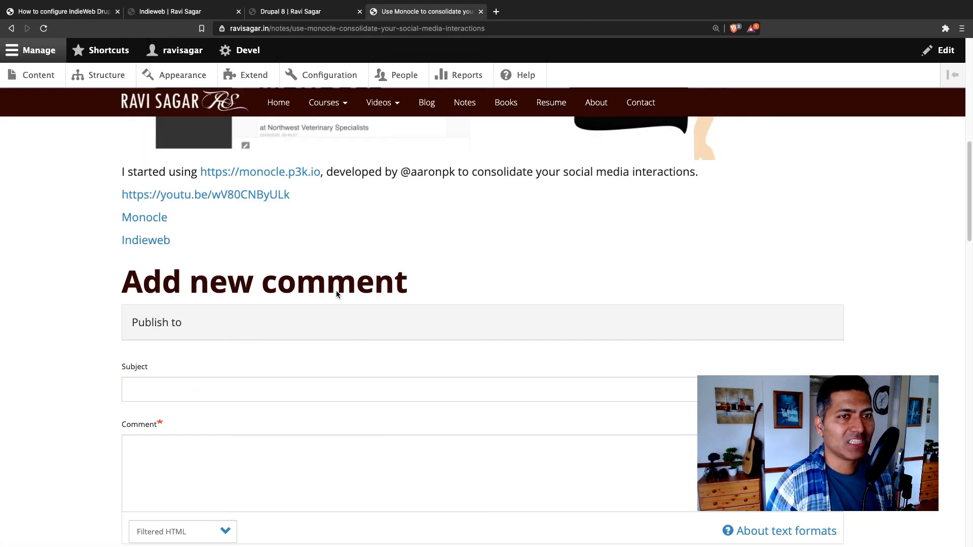
scroll(335, 291, down, 10)
scroll(160, 304, up, 5)
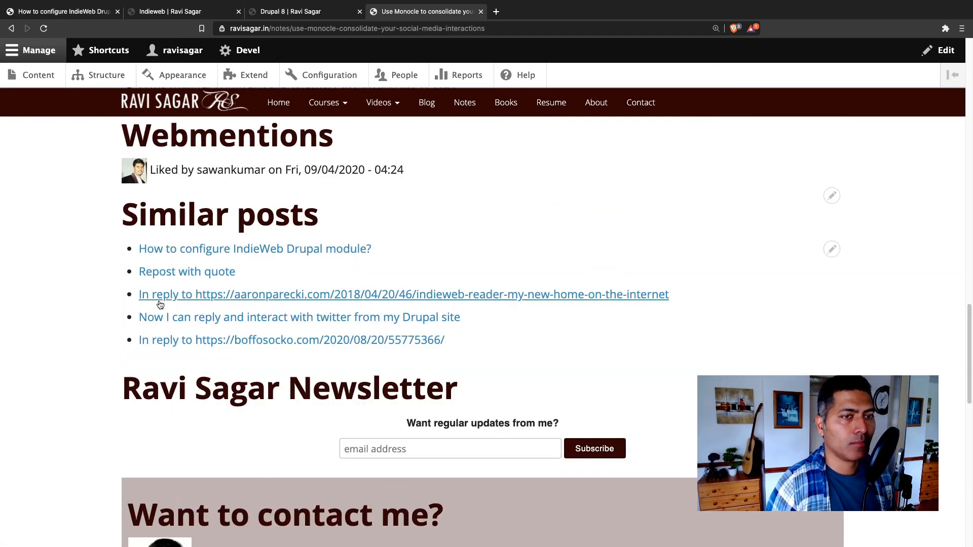